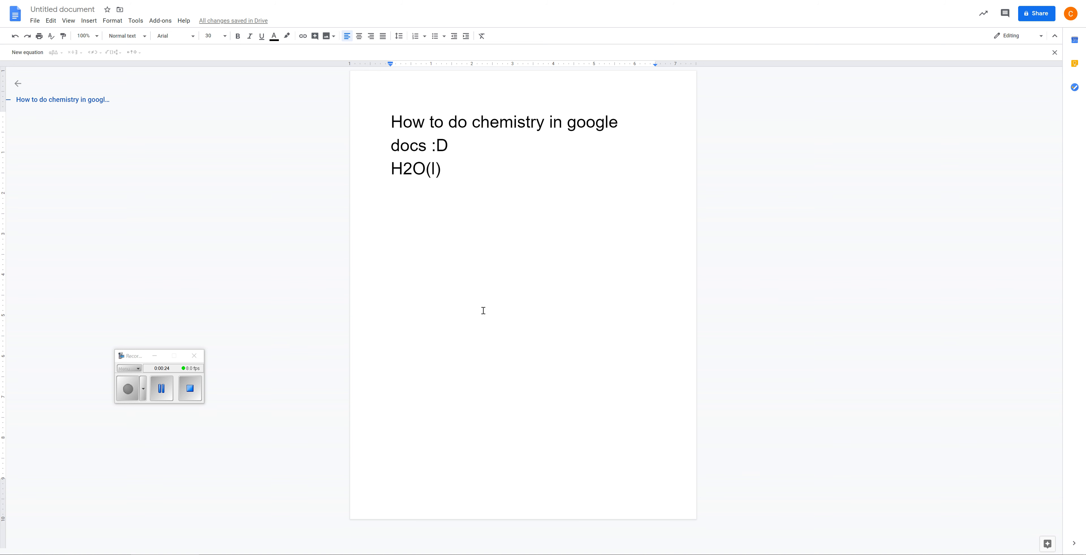
Step: Check the keyboard shortcuts list for subscript formatting, and make the 2 and the (l) in H2O(l) subscript
{"action": "key", "text": "ctrl+slash"}
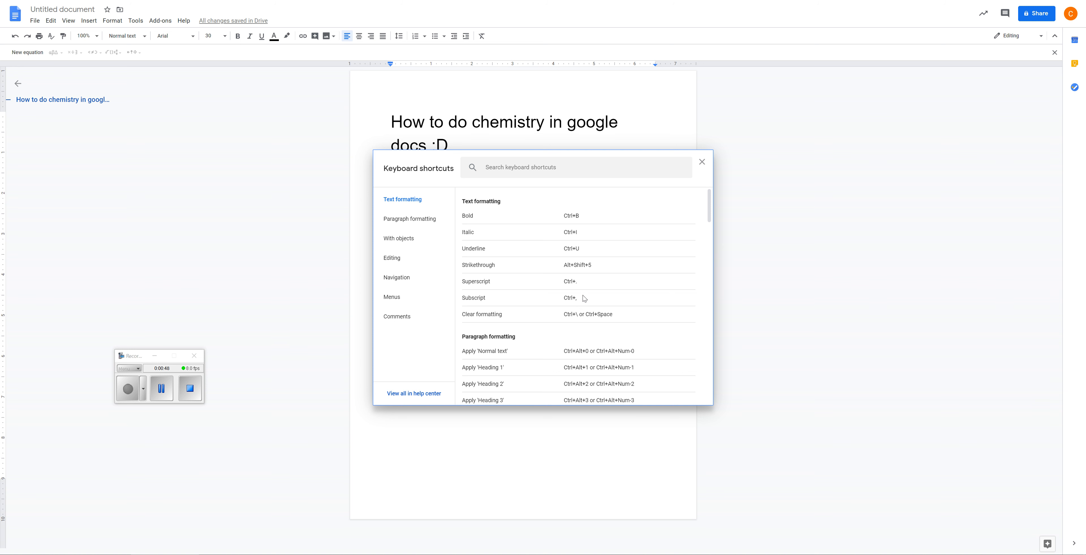
{"action": "left_click", "coordinate": [702, 162]}
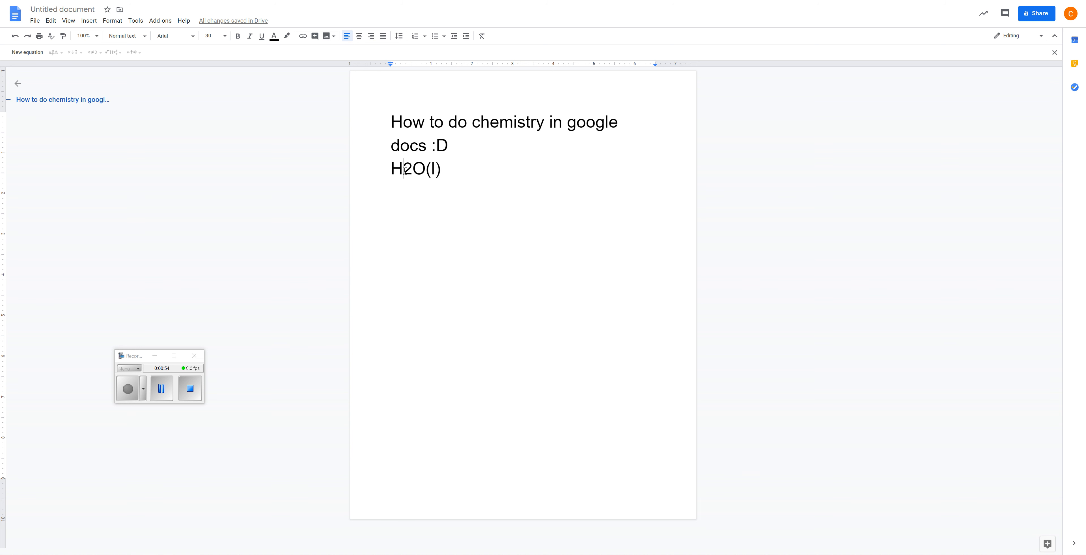
{"action": "left_click_drag", "start_coordinate": [404, 169], "coordinate": [411, 169]}
{"action": "key", "text": "ctrl+comma"}
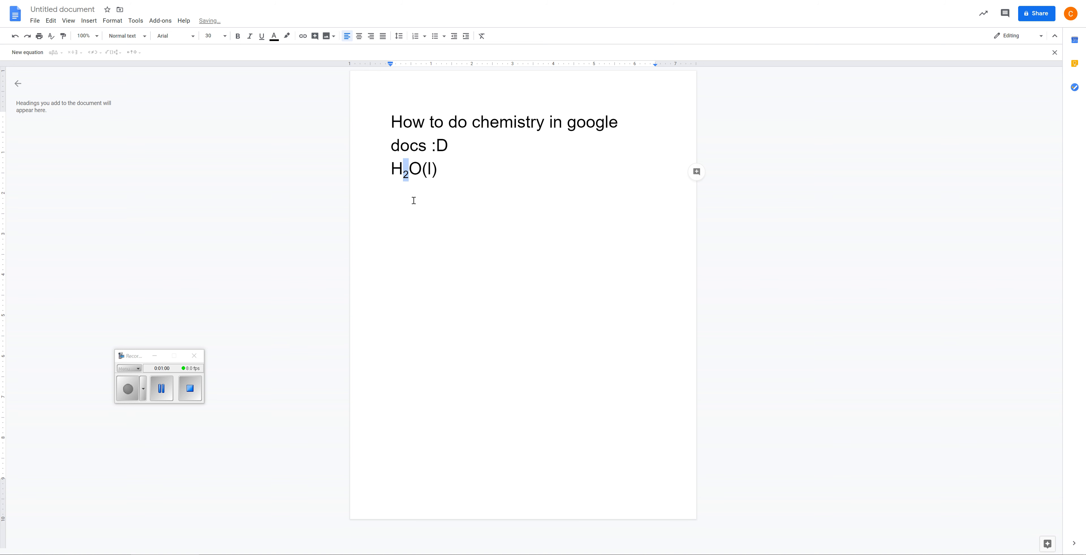
{"action": "left_click", "coordinate": [422, 169]}
{"action": "left_click_drag", "start_coordinate": [422, 169], "coordinate": [436, 168]}
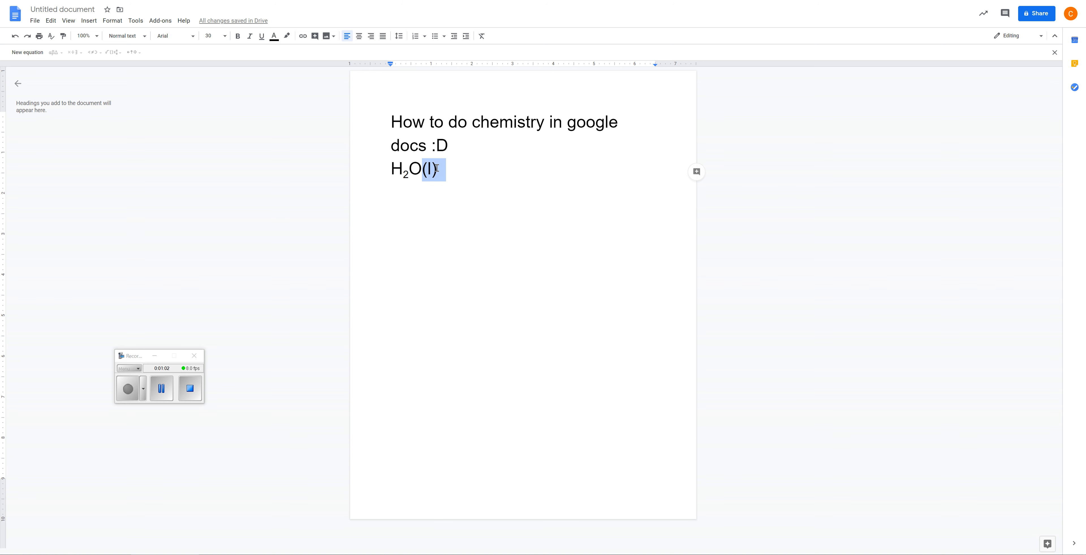
{"action": "key", "text": "ctrl+comma"}
Step: Add two lines below the water formula reading SO42-(aq) and NO3-
{"action": "left_click", "coordinate": [444, 169]}
{"action": "key", "text": "Return"}
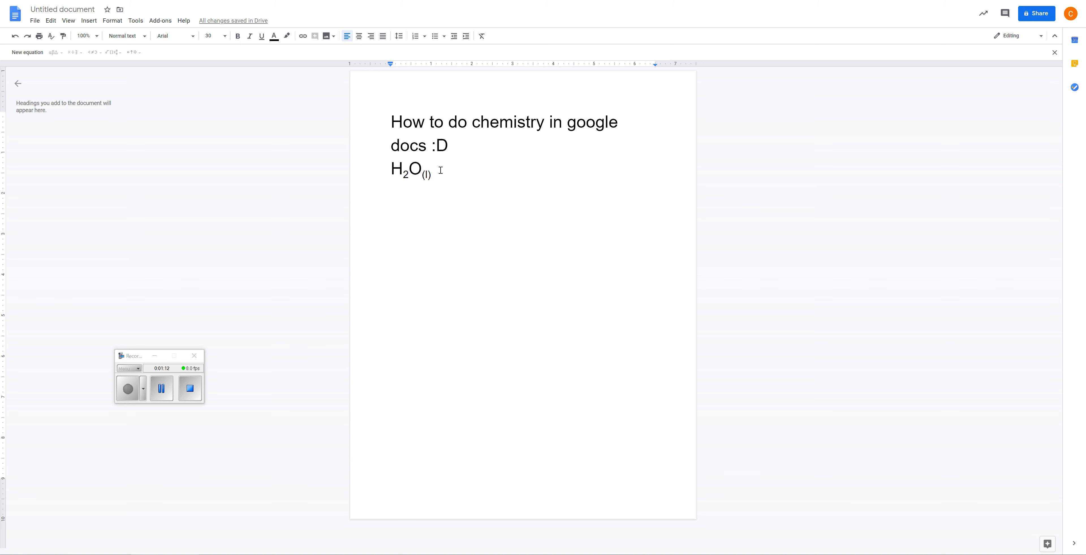
{"action": "type", "text": "s"}
{"action": "key", "text": "BackSpace"}
{"action": "type", "text": "SO4"}
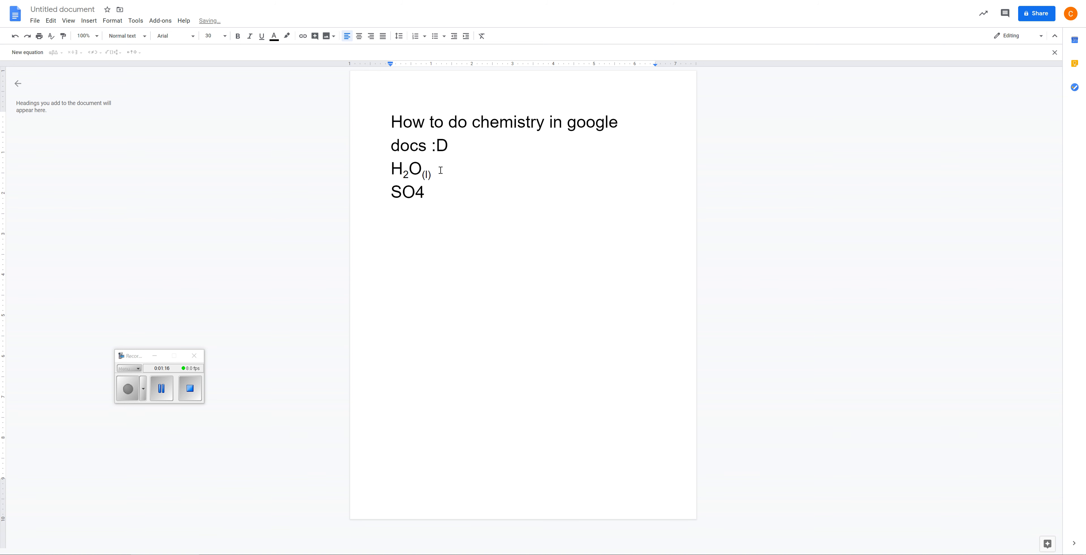
{"action": "type", "text": "32"}
{"action": "key", "text": "BackSpace"}
{"action": "key", "text": "BackSpace"}
{"action": "type", "text": "2-(aq)"}
{"action": "key", "text": "Return"}
{"action": "type", "text": "NO3-"}
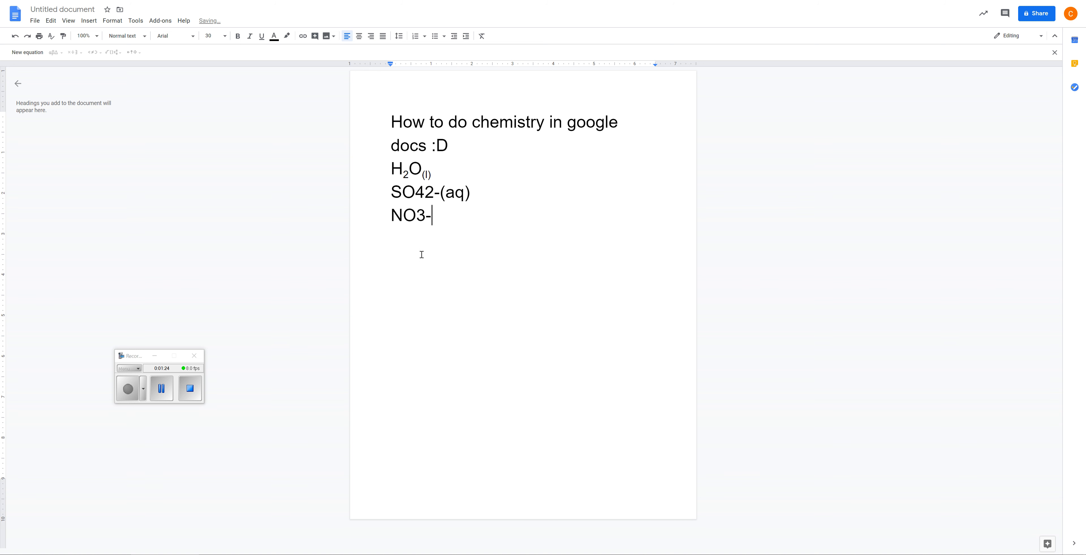
{"action": "key", "text": "shift+Left"}
{"action": "key", "text": "shift+Left"}
{"action": "left_click", "coordinate": [454, 241]}
{"action": "triple_click", "coordinate": [453, 219]}
{"action": "left_click", "coordinate": [439, 231]}
{"action": "left_click_drag", "start_coordinate": [417, 212], "coordinate": [434, 213]}
{"action": "left_click", "coordinate": [421, 217]}
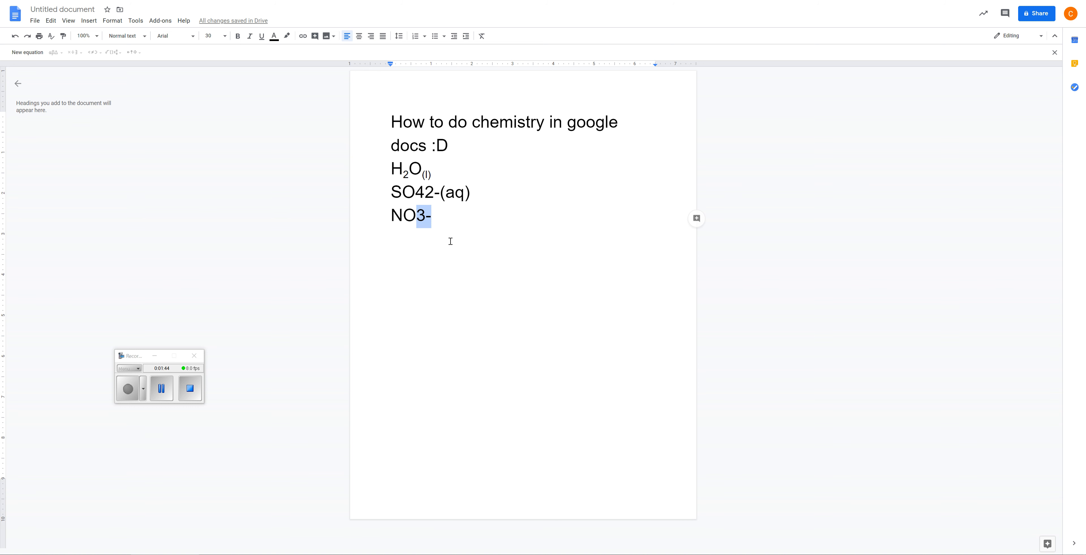
{"action": "double_click", "coordinate": [449, 240]}
Step: Append the state (aq) to the end of the NO3- line
{"action": "left_click", "coordinate": [432, 215]}
{"action": "type", "text": "(aq"}
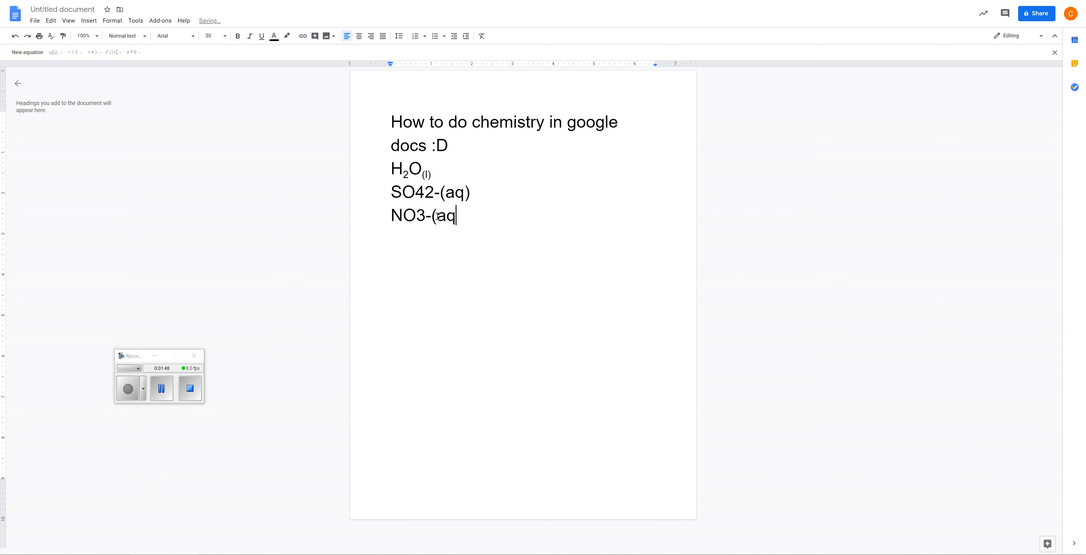
{"action": "type", "text": ")"}
Step: Format the sulfate line SO42-(aq) with the 4 and (aq) as subscript and the 2- as superscript
{"action": "left_click_drag", "start_coordinate": [416, 193], "coordinate": [428, 193]}
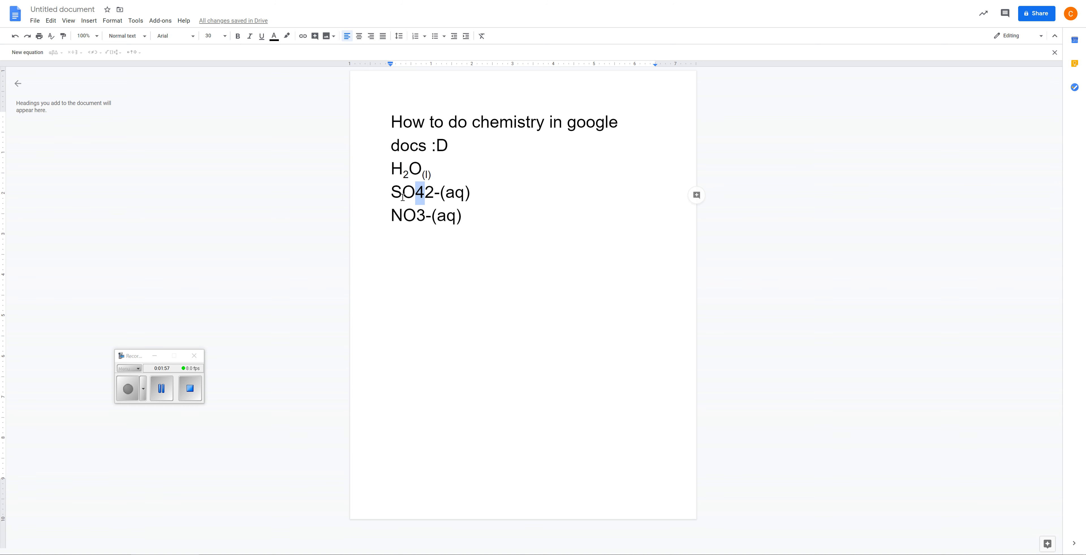
{"action": "key", "text": "ctrl+comma"}
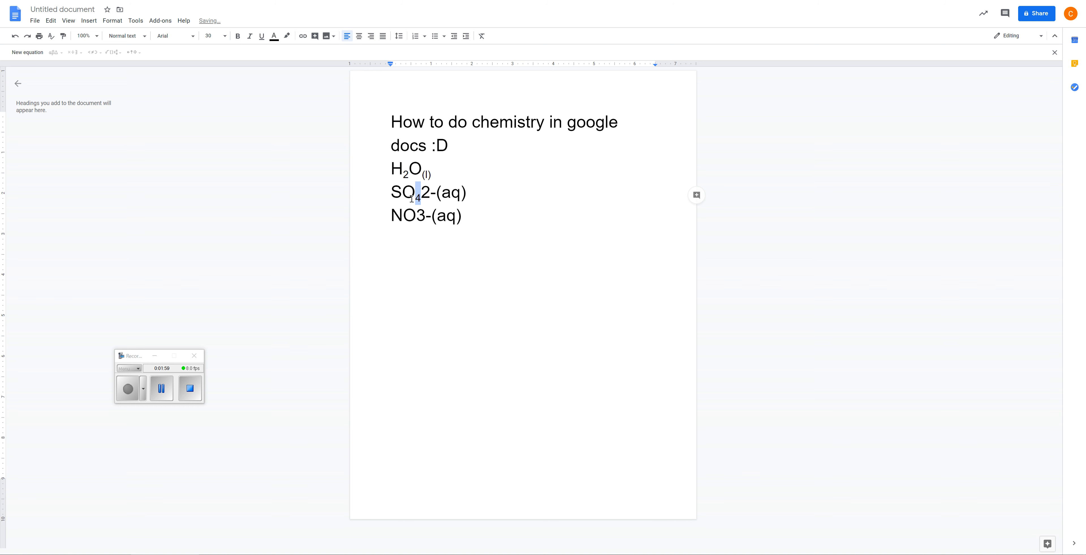
{"action": "left_click_drag", "start_coordinate": [421, 193], "coordinate": [436, 193]}
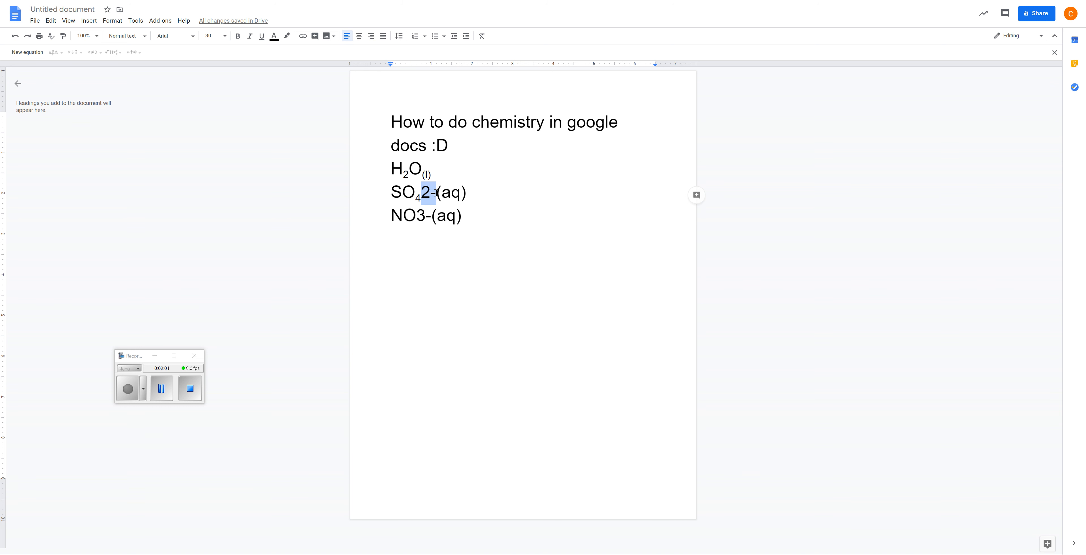
{"action": "key", "text": "ctrl+period"}
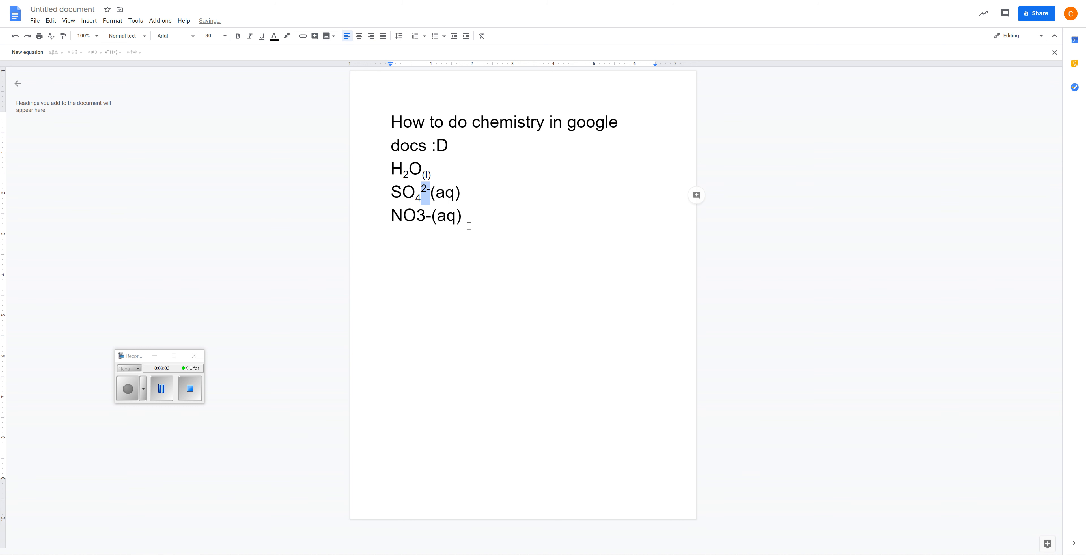
{"action": "left_click", "coordinate": [446, 197]}
{"action": "left_click_drag", "start_coordinate": [430, 193], "coordinate": [461, 194]}
{"action": "key", "text": "ctrl+comma"}
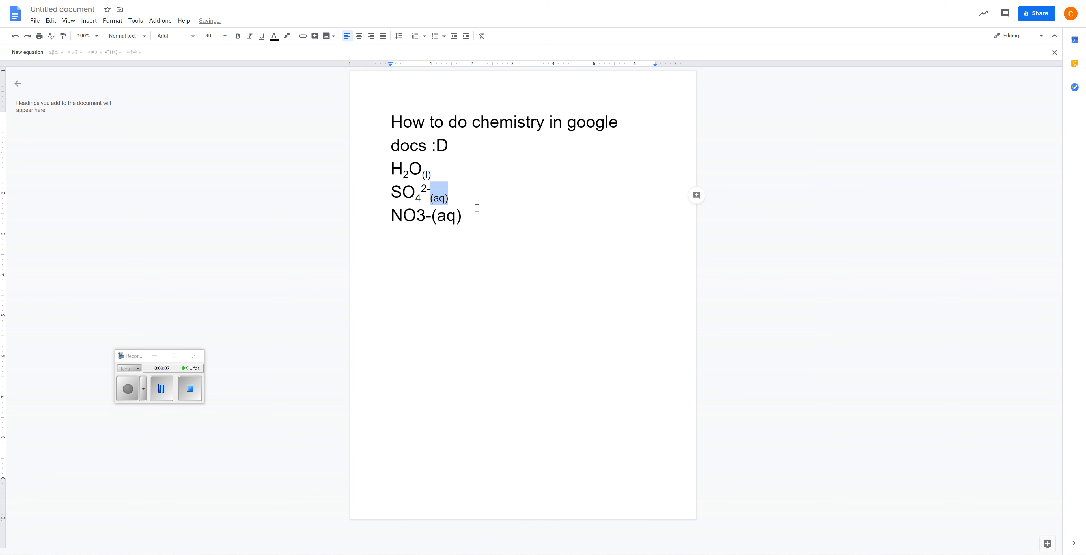
{"action": "left_click", "coordinate": [467, 194]}
{"action": "left_click", "coordinate": [392, 192]}
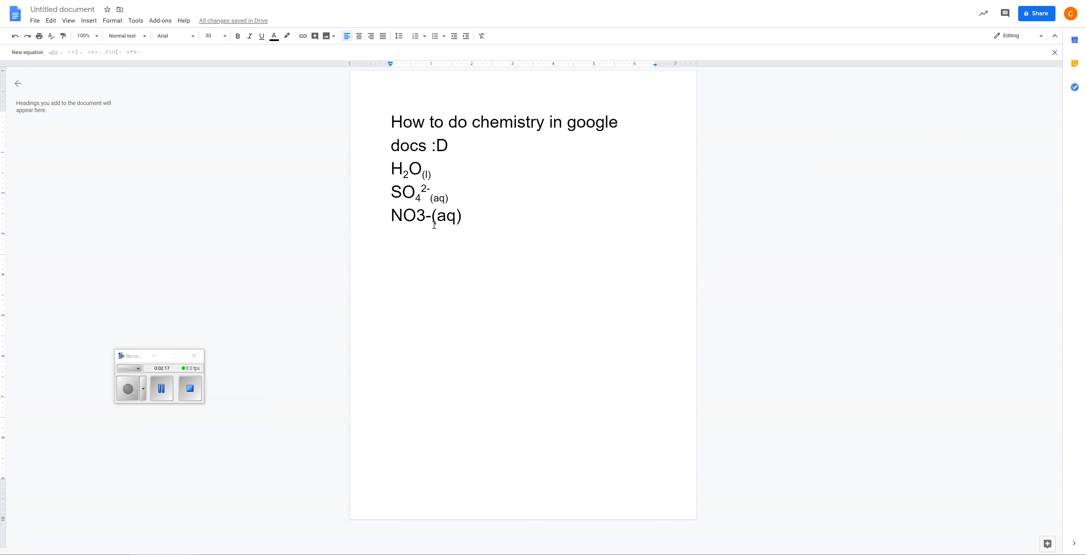
Step: Format the 3 in the NO3-(aq) line as subscript
{"action": "left_click", "coordinate": [417, 216]}
{"action": "key", "text": "shift+Left"}
{"action": "key", "text": "shift+Right"}
{"action": "key", "text": "shift+Right"}
{"action": "key", "text": "shift+Left"}
{"action": "key", "text": "shift+Right"}
{"action": "key", "text": "ctrl+comma"}
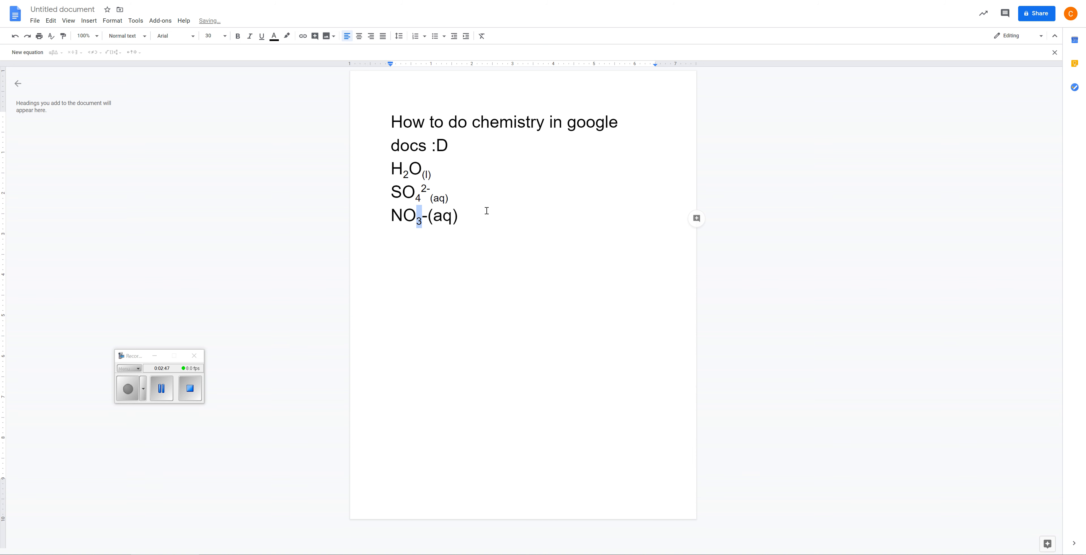
Step: Make the minus sign of the nitrate formula superscript and its (aq) subscript
{"action": "key", "text": "Right"}
{"action": "key", "text": "shift+Right"}
{"action": "key", "text": "ctrl+period"}
{"action": "key", "text": "Right"}
{"action": "key", "text": "shift+Right"}
{"action": "key", "text": "shift+Right"}
{"action": "key", "text": "shift+Right"}
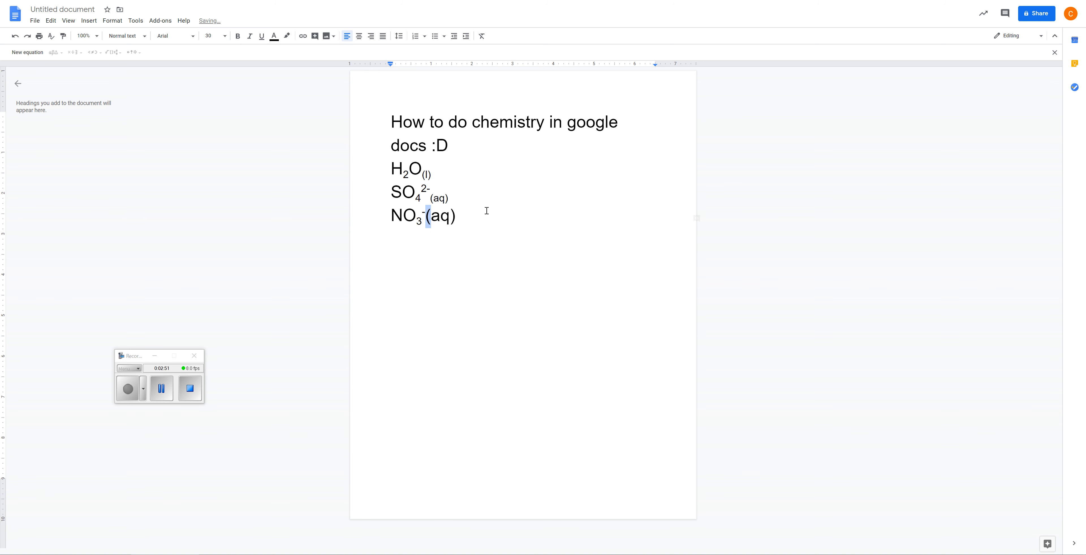
{"action": "key", "text": "shift+Right"}
{"action": "key", "text": "ctrl+comma"}
{"action": "key", "text": "Right"}
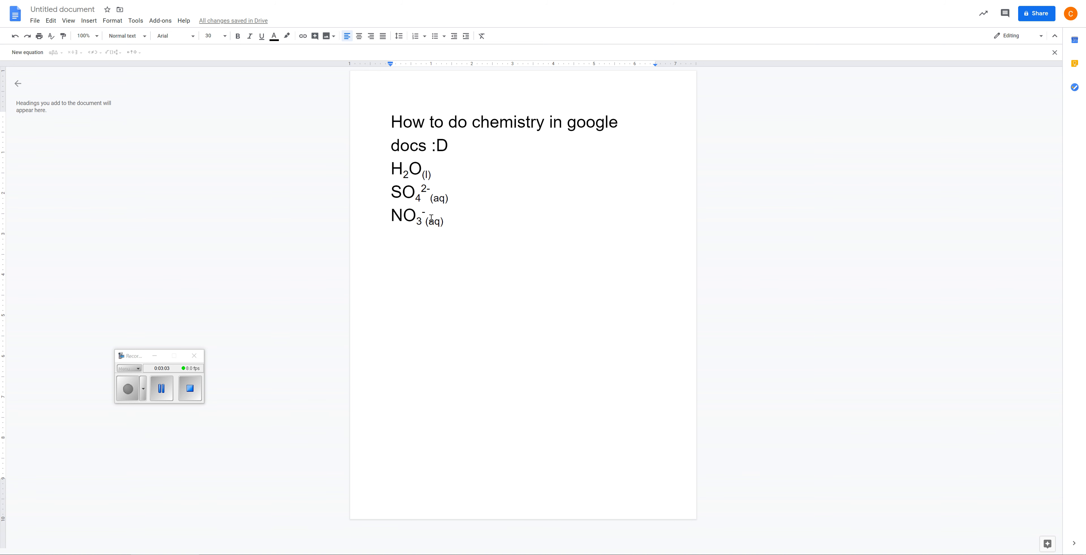
Step: Leave a blank line below the nitrate formula and write the reaction 3H2(g) + N2(g) → 2NH3(g)
{"action": "key", "text": "Return"}
{"action": "key", "text": "Return"}
{"action": "type", "text": "3H2("}
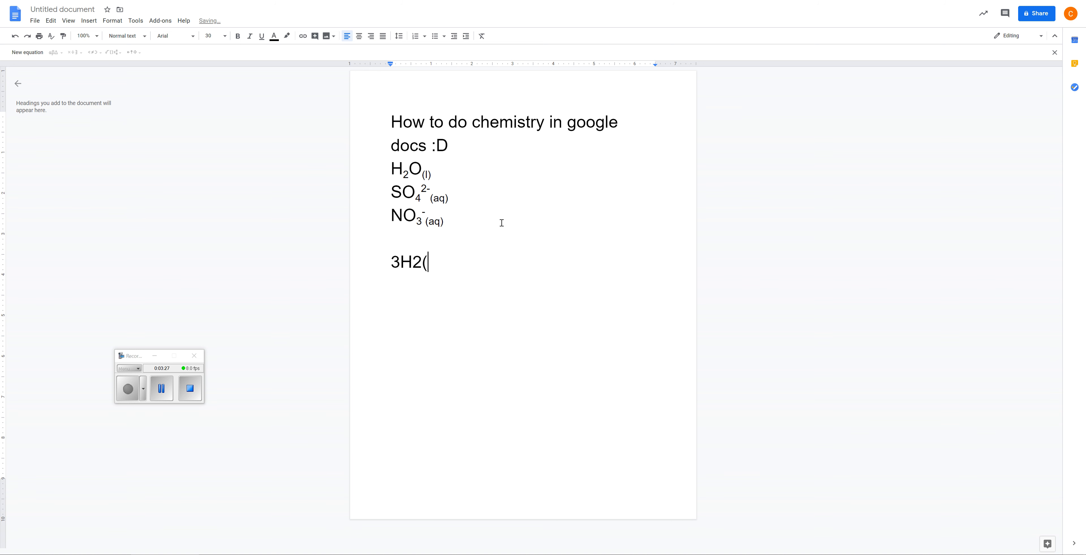
{"action": "type", "text": "g) + N2(g) "}
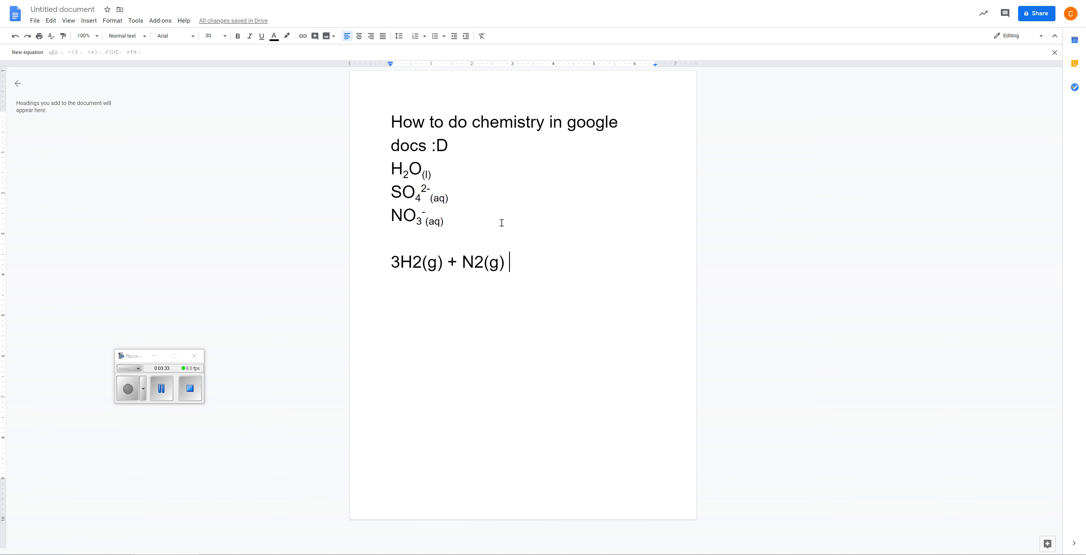
{"action": "type", "text": "-"}
{"action": "type", "text": "-"}
{"action": "type", "text": ">"}
{"action": "type", "text": "2n"}
{"action": "key", "text": "BackSpace"}
{"action": "type", "text": "NH3(g)"}
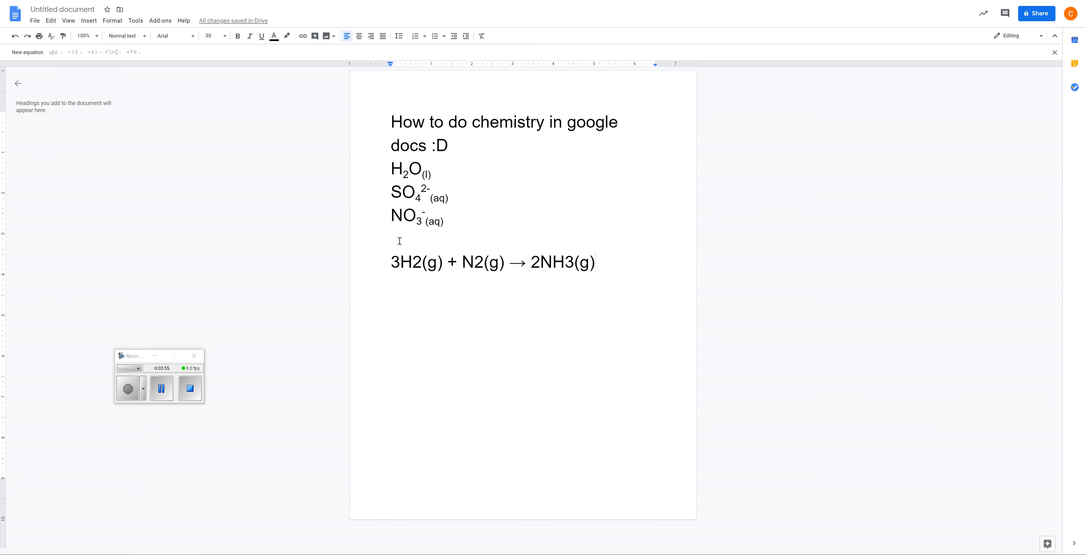
Step: Format the 2(g), 2(g) and 3(g) after H, N and NH in the reaction equation as subscript
{"action": "left_click_drag", "start_coordinate": [412, 262], "coordinate": [445, 265]}
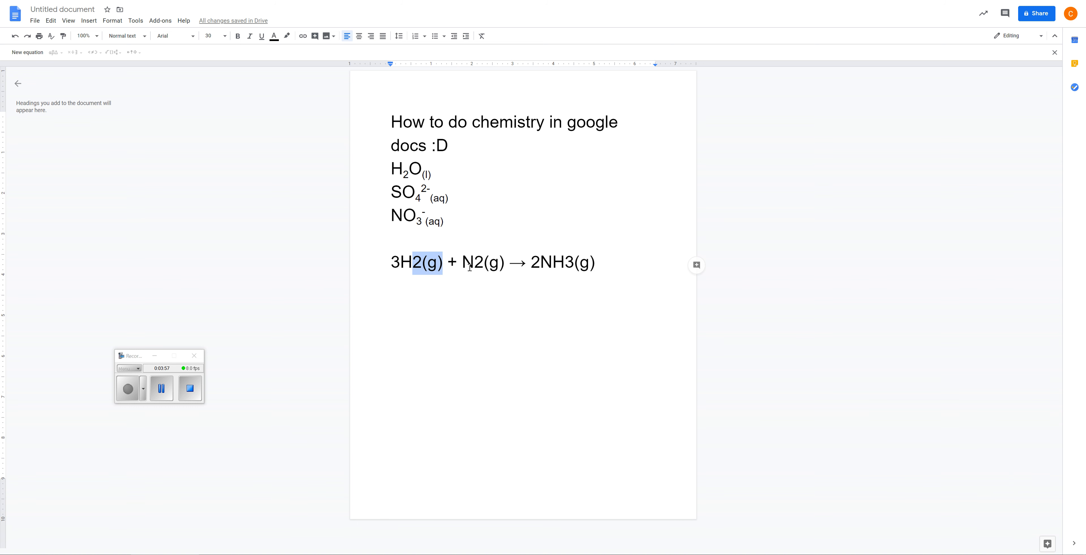
{"action": "key", "text": "ctrl+comma"}
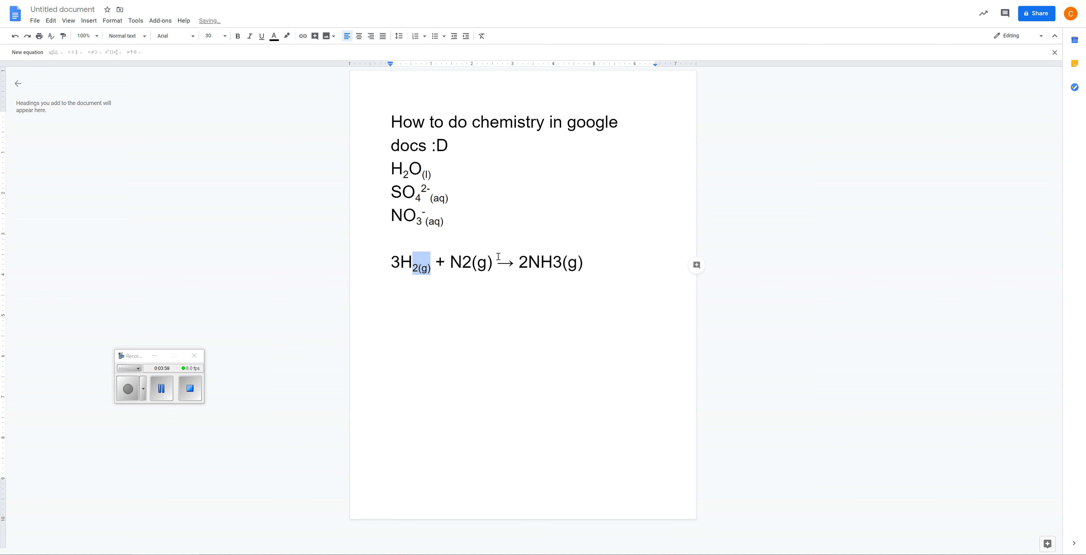
{"action": "left_click_drag", "start_coordinate": [463, 263], "coordinate": [573, 263]}
{"action": "key", "text": "ctrl+comma"}
{"action": "key", "text": "ctrl+comma"}
{"action": "left_click", "coordinate": [595, 280]}
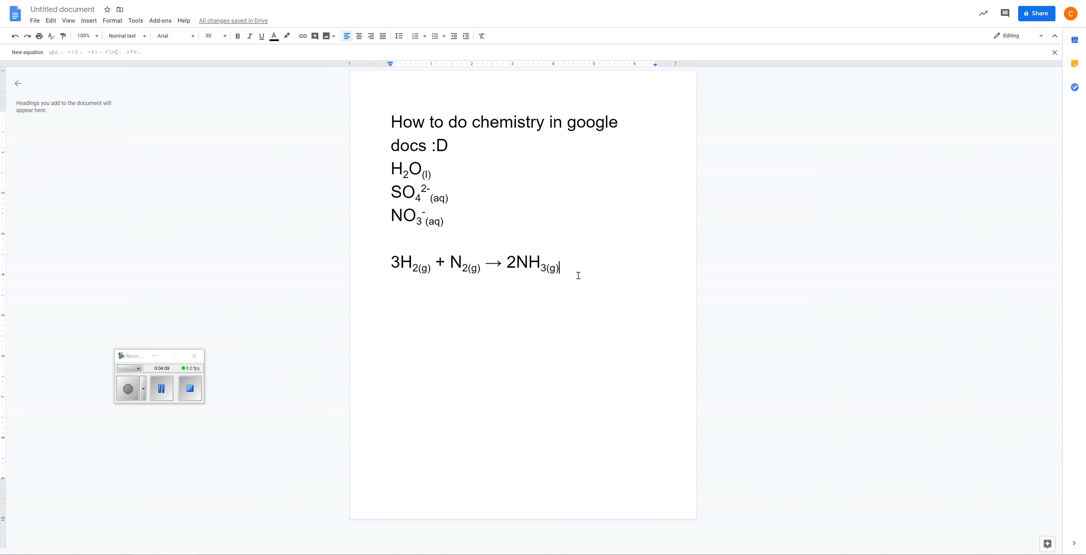
Step: Below the reaction, write in size 18 "How many moles of ammonia can we produce if we have 11.5 moles of hydrogen and excess nitrogen?"
{"action": "key", "text": "Return"}
{"action": "left_click", "coordinate": [225, 37]}
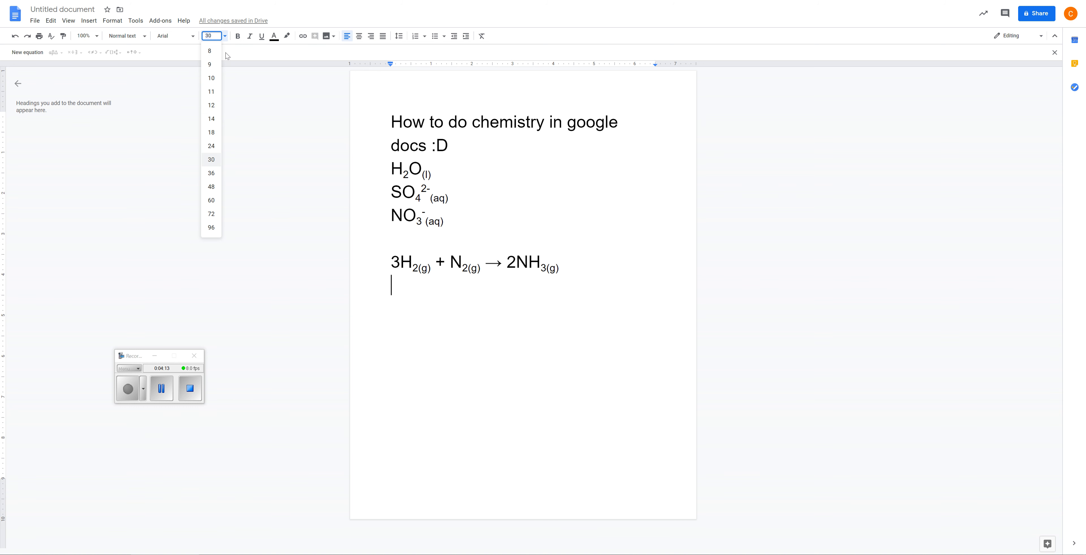
{"action": "left_click", "coordinate": [213, 132]}
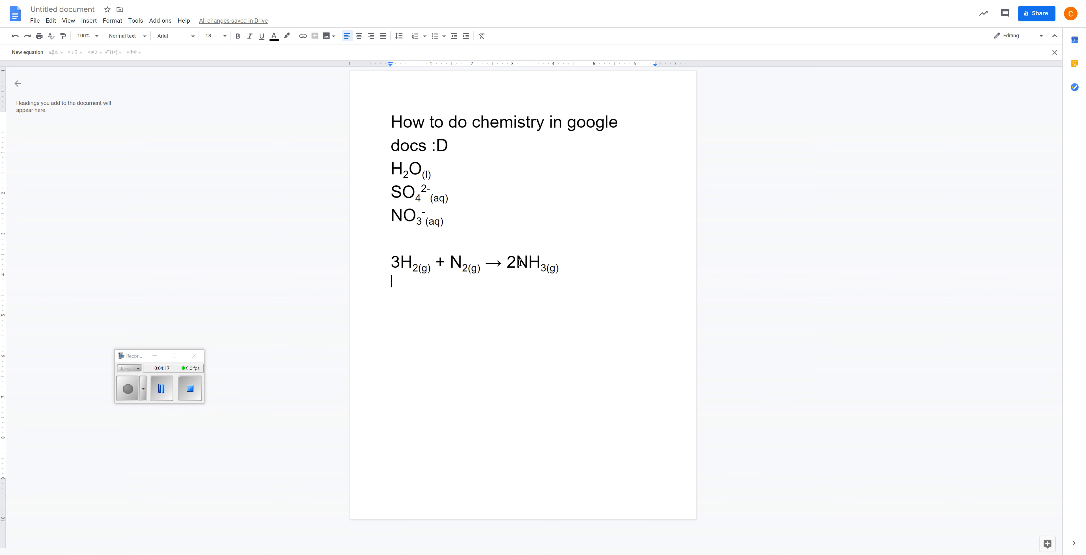
{"action": "type", "text": "How many moles "}
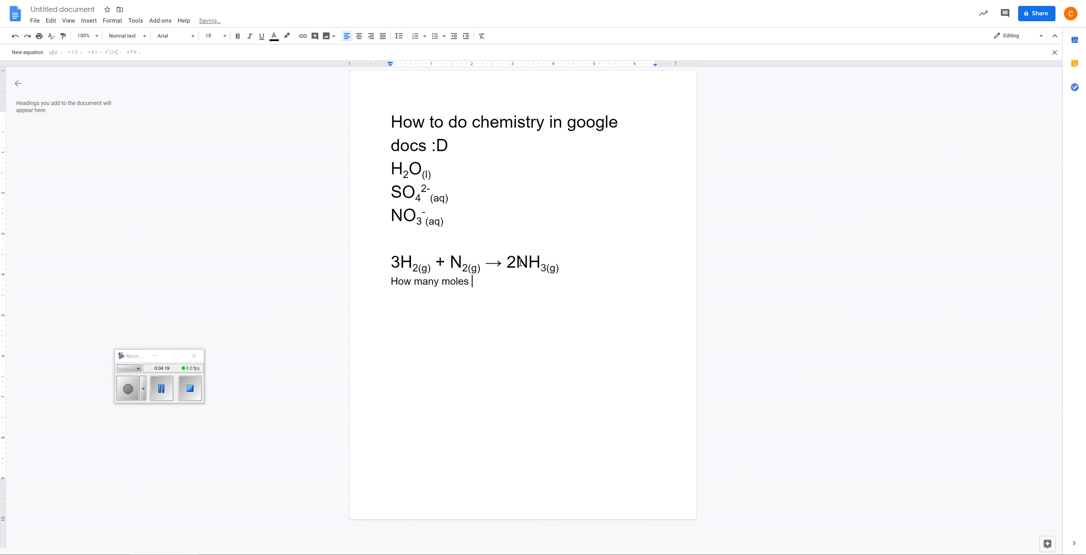
{"action": "type", "text": "of ammonia can we produce if we ha"}
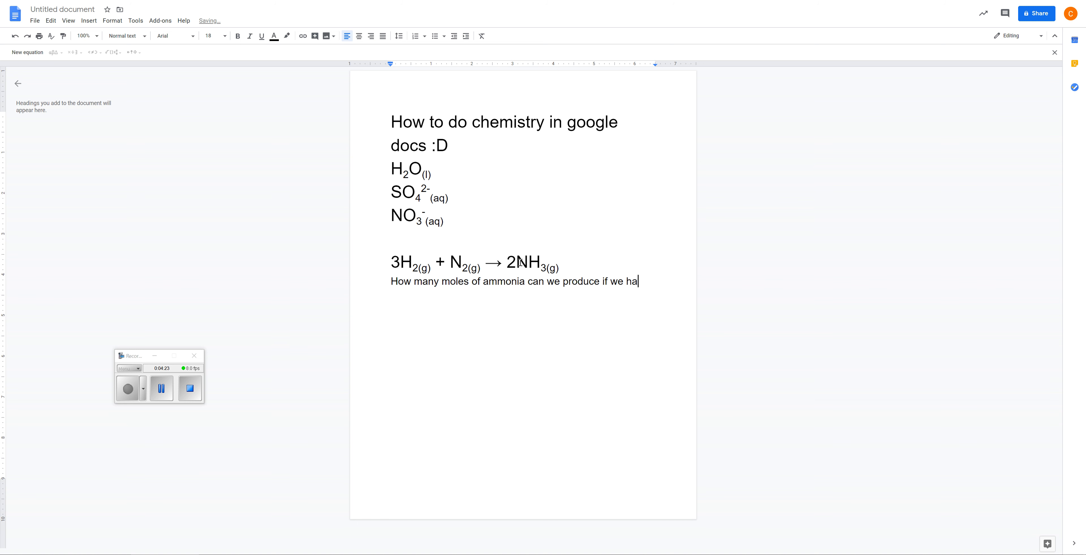
{"action": "type", "text": "ve 11.5 moles of hydrogen and exces"}
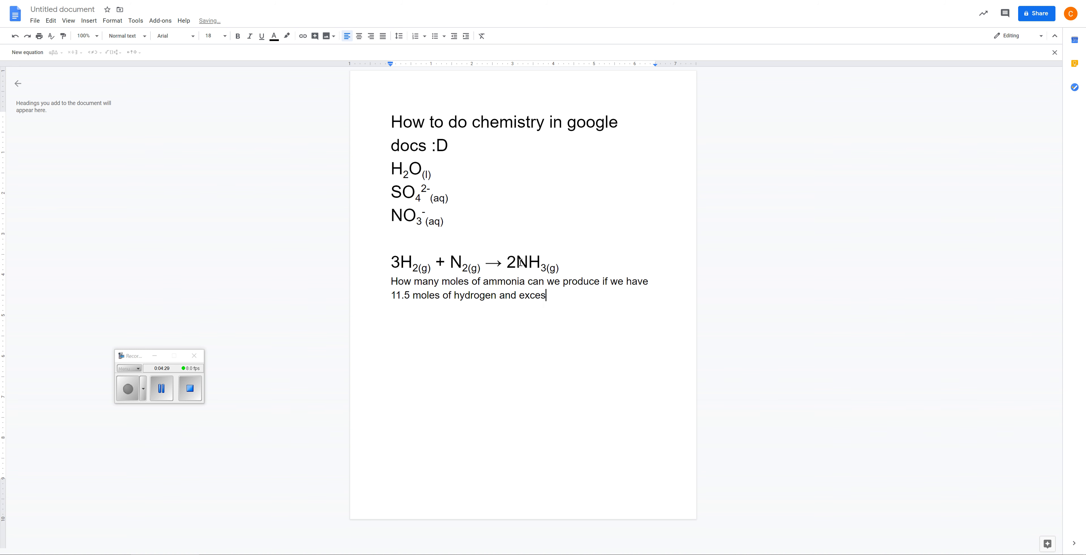
{"action": "type", "text": "s nitrogen?"}
Step: Leave a blank line below the question, set the font size to 24 and insert a new equation
{"action": "key", "text": "Return"}
{"action": "key", "text": "Return"}
{"action": "left_click", "coordinate": [225, 36]}
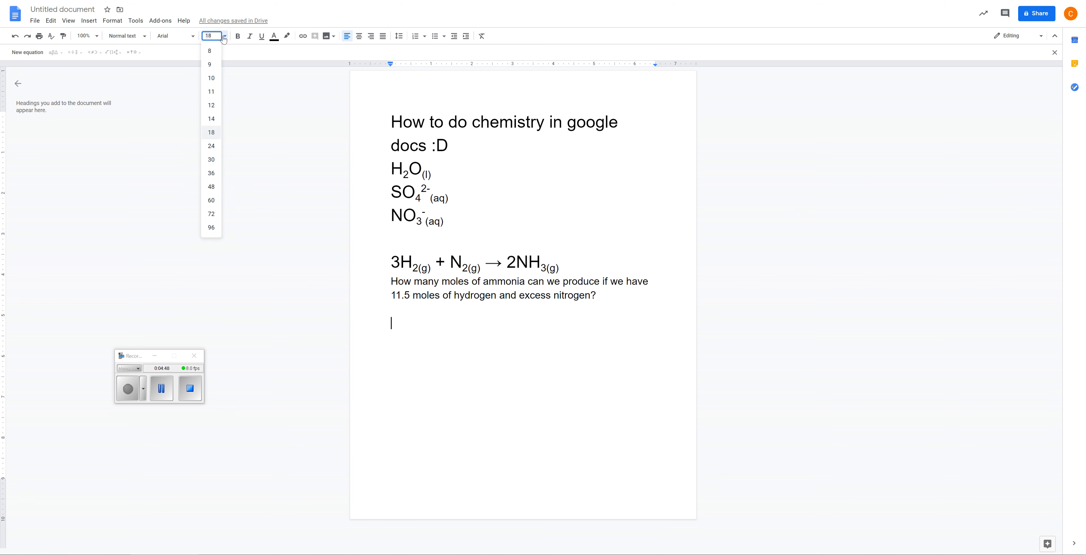
{"action": "left_click", "coordinate": [217, 146]}
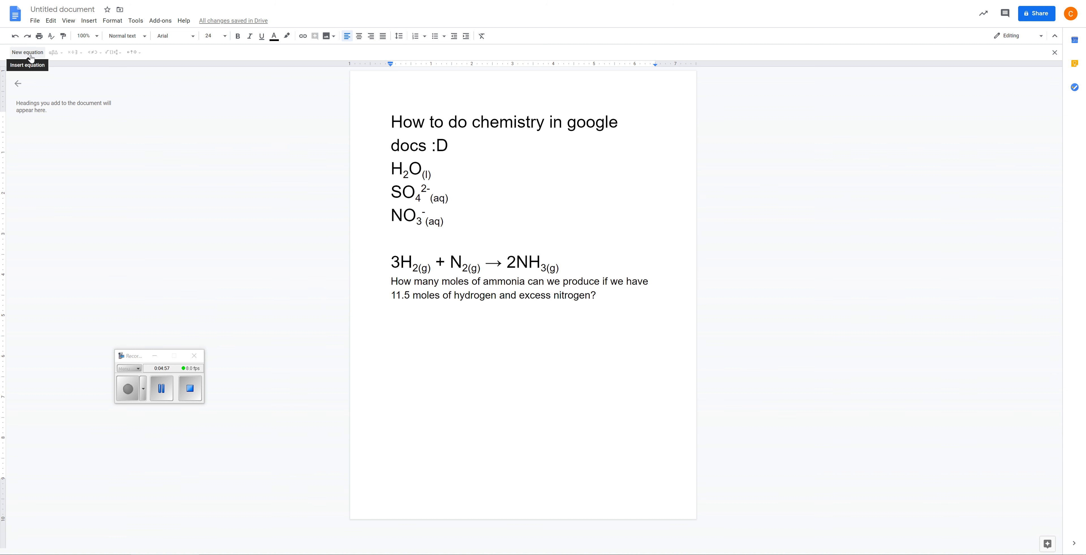
{"action": "left_click", "coordinate": [88, 22]}
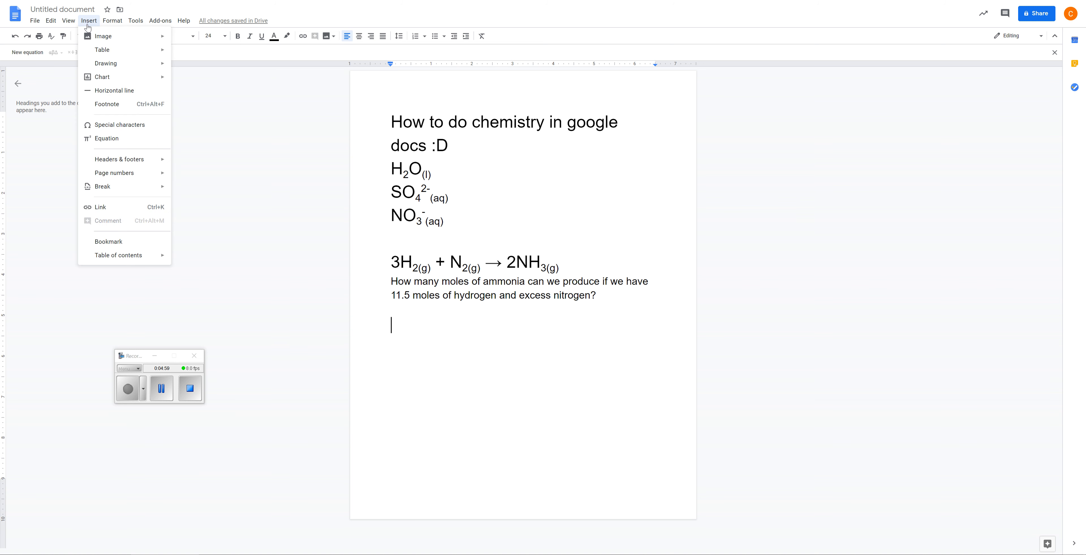
{"action": "left_click", "coordinate": [114, 143]}
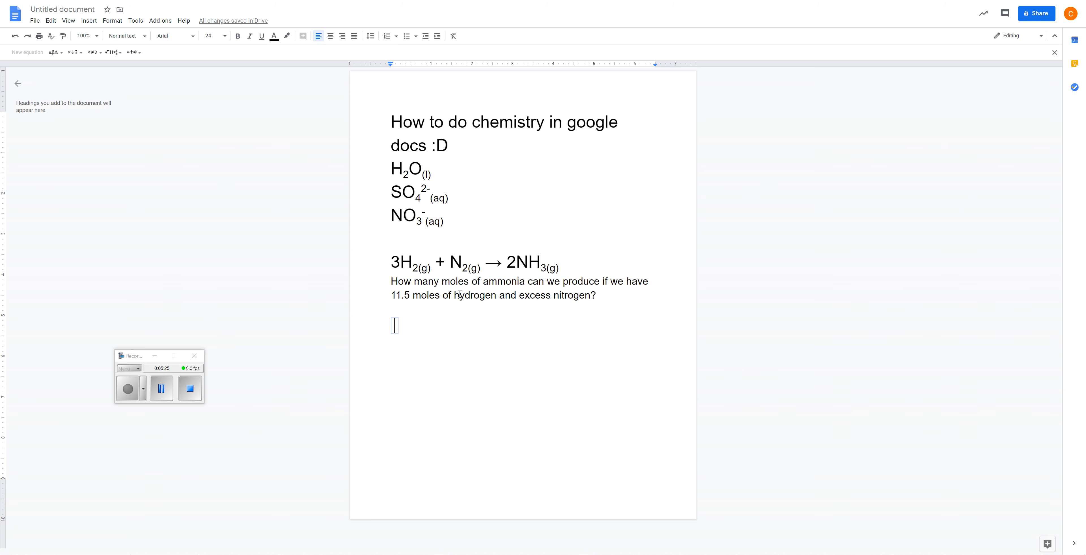
Step: Enter 11.5molH with a subscript 2 after the H in the new equation
{"action": "type", "text": "11.5mol"}
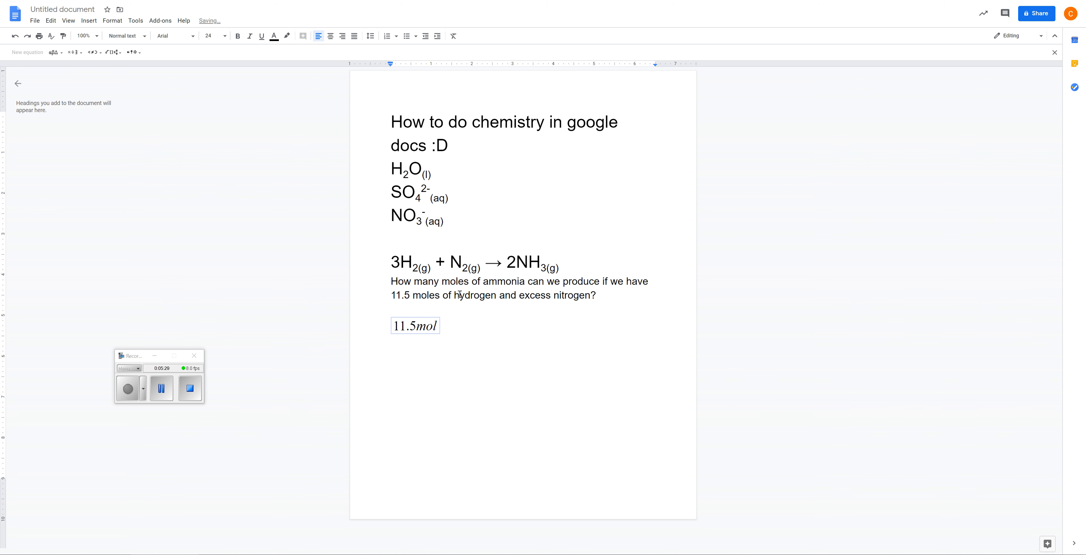
{"action": "type", "text": "H"}
{"action": "double_click", "coordinate": [442, 326]}
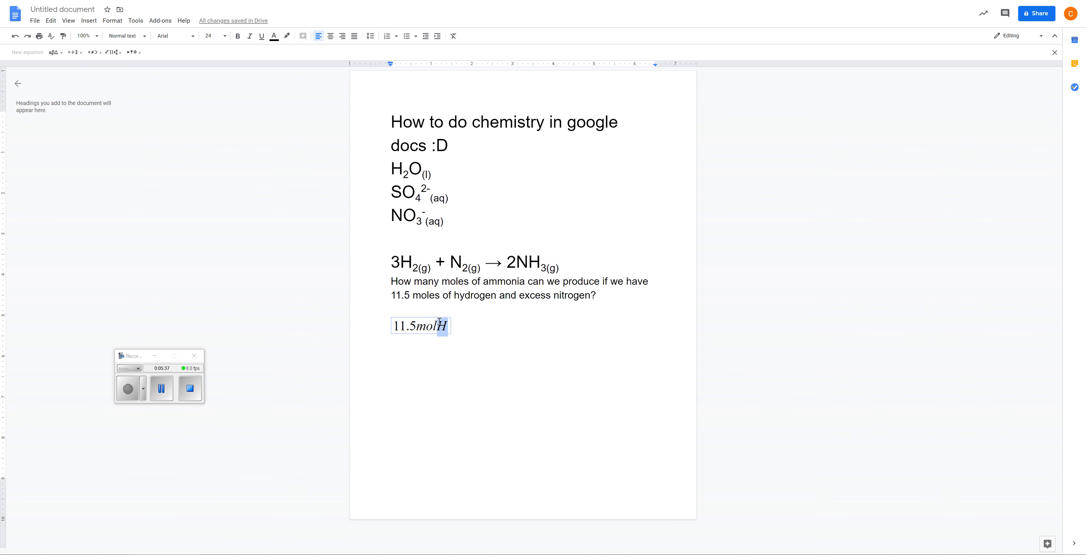
{"action": "left_click", "coordinate": [114, 53]}
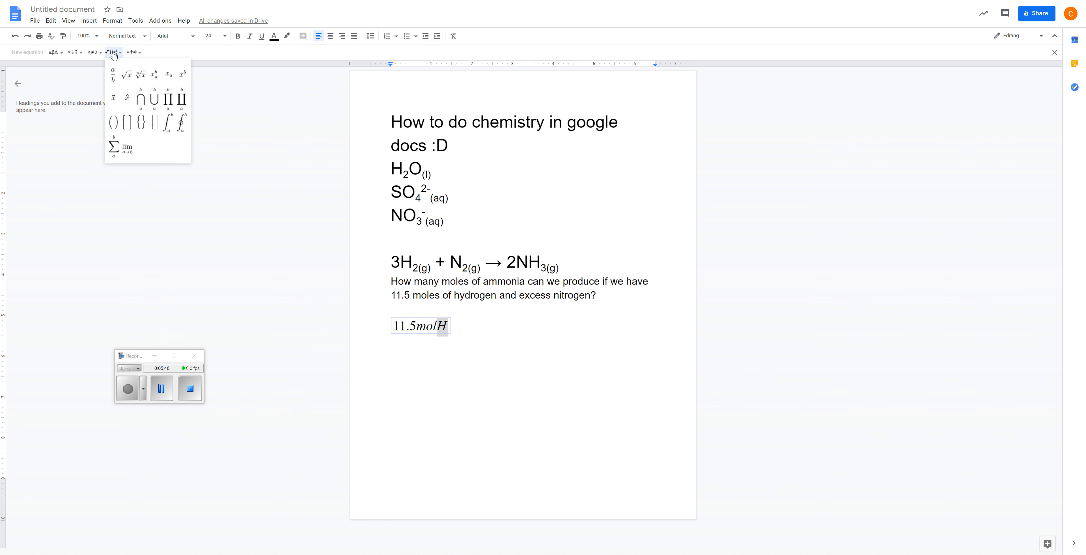
{"action": "left_click", "coordinate": [168, 81]}
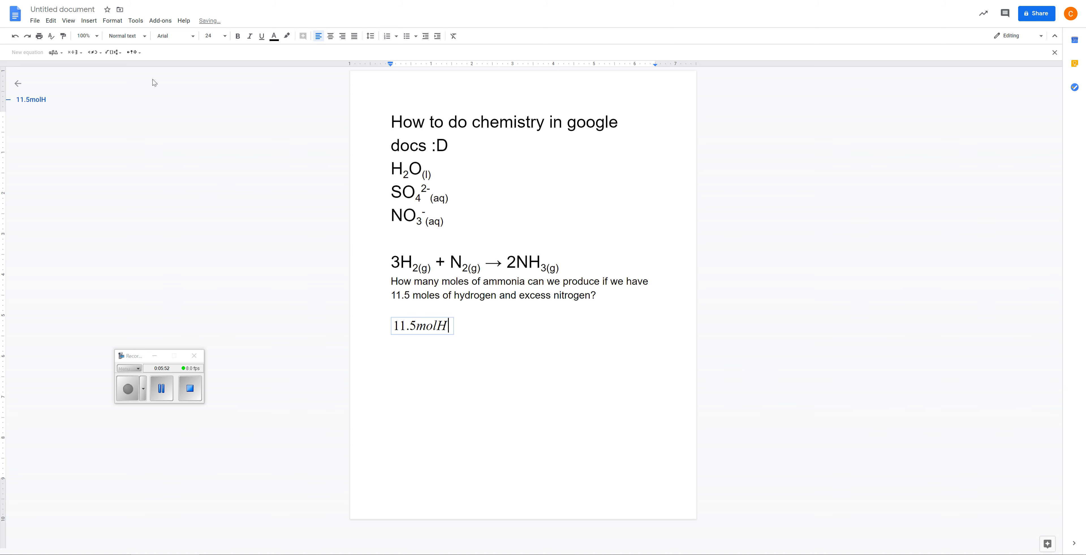
{"action": "type", "text": "2"}
Step: Add parentheses after the hydrogen term, containing a fraction with 2molNH as its numerator
{"action": "type", "text": "()"}
{"action": "left_click", "coordinate": [110, 52]}
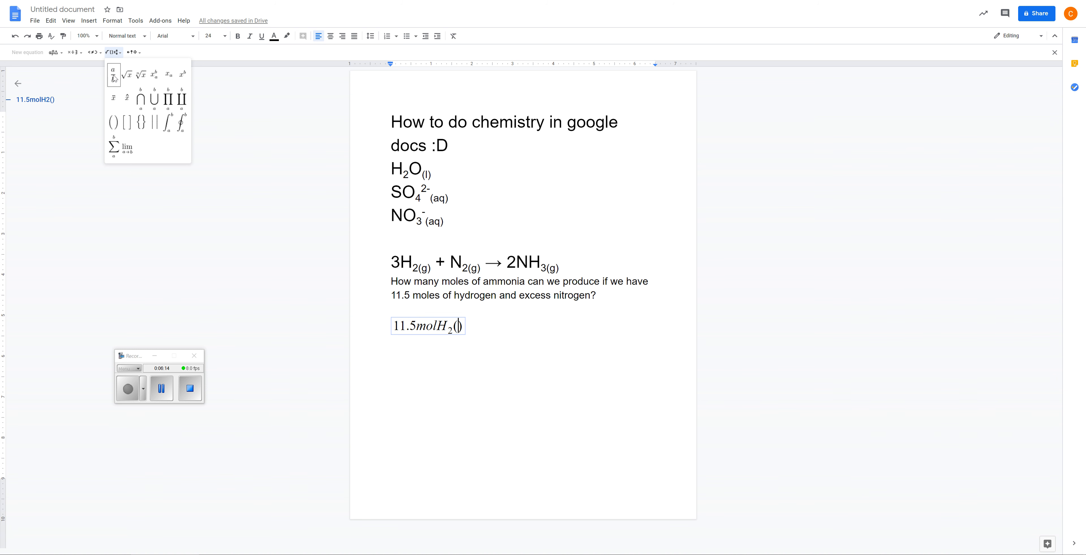
{"action": "left_click", "coordinate": [114, 77]}
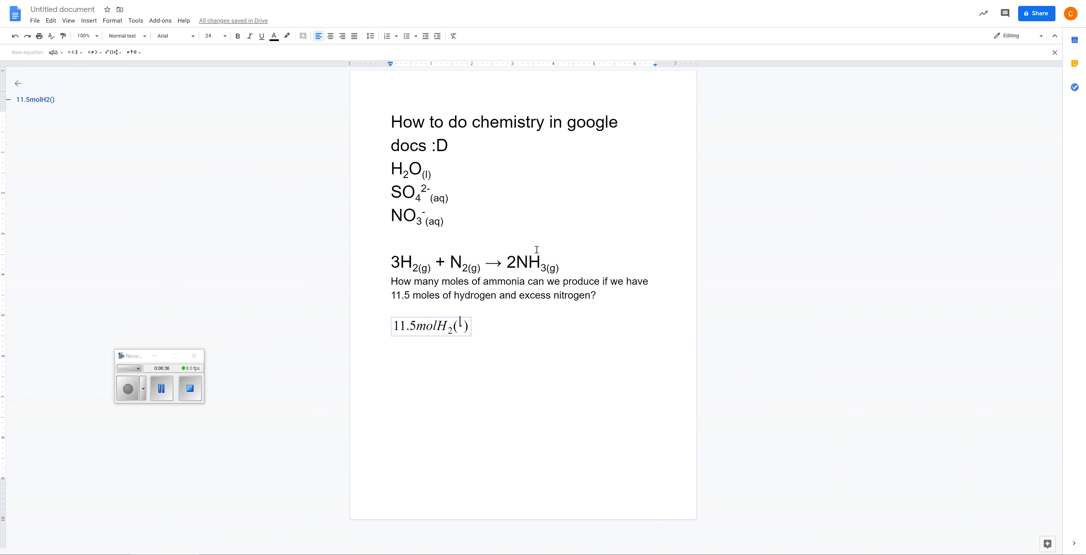
{"action": "type", "text": "2molNH"}
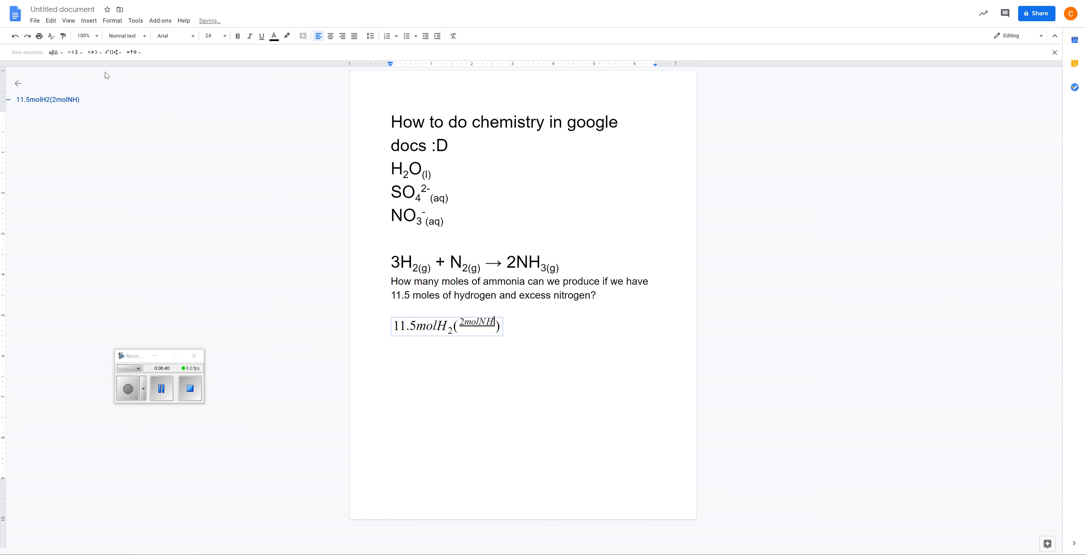
{"action": "left_click", "coordinate": [133, 51]}
{"action": "mouse_move", "coordinate": [117, 56]}
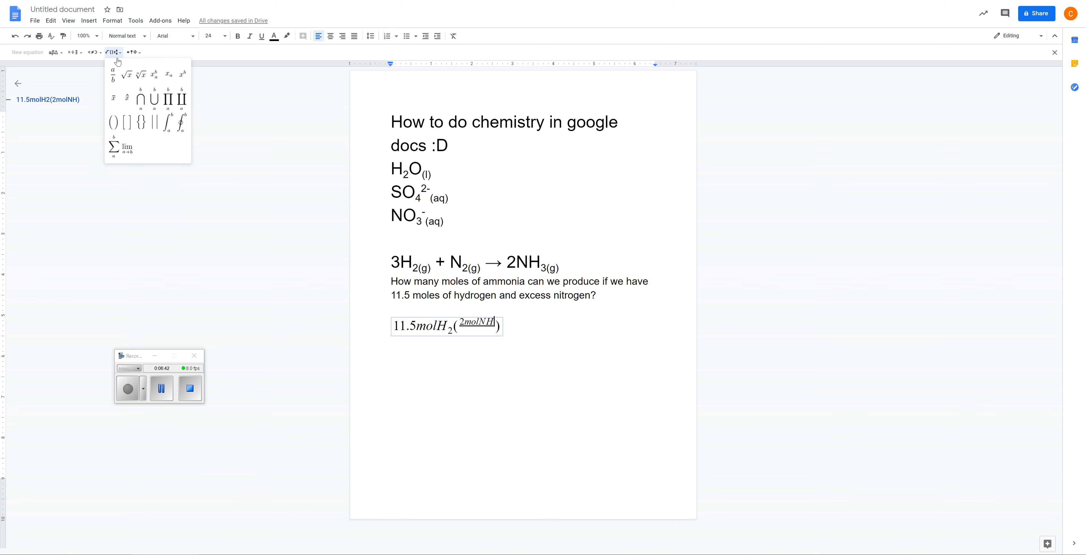
{"action": "left_click", "coordinate": [170, 76]}
{"action": "type", "text": "3"}
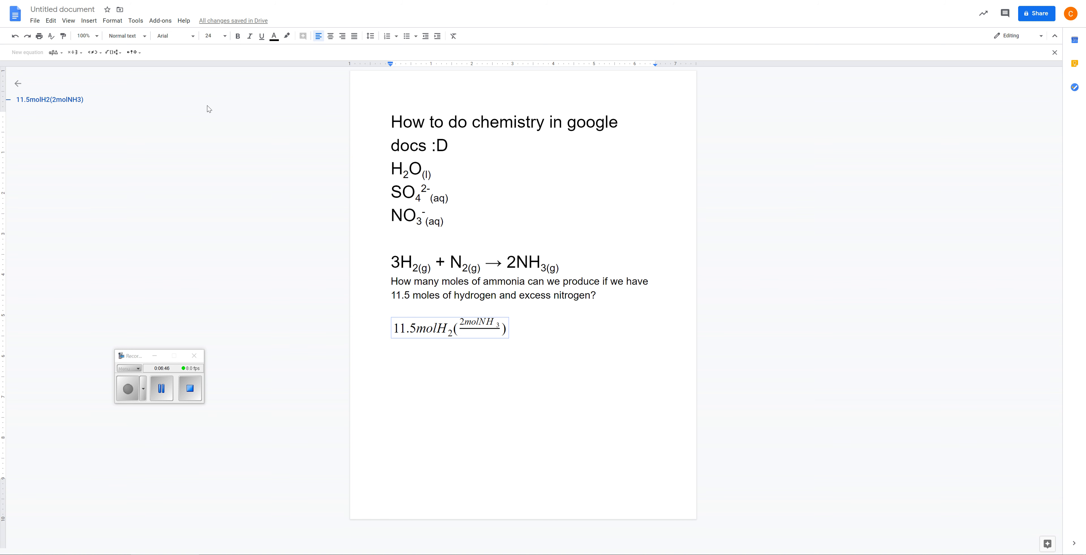
{"action": "key", "text": "BackSpace"}
{"action": "key", "text": "BackSpace"}
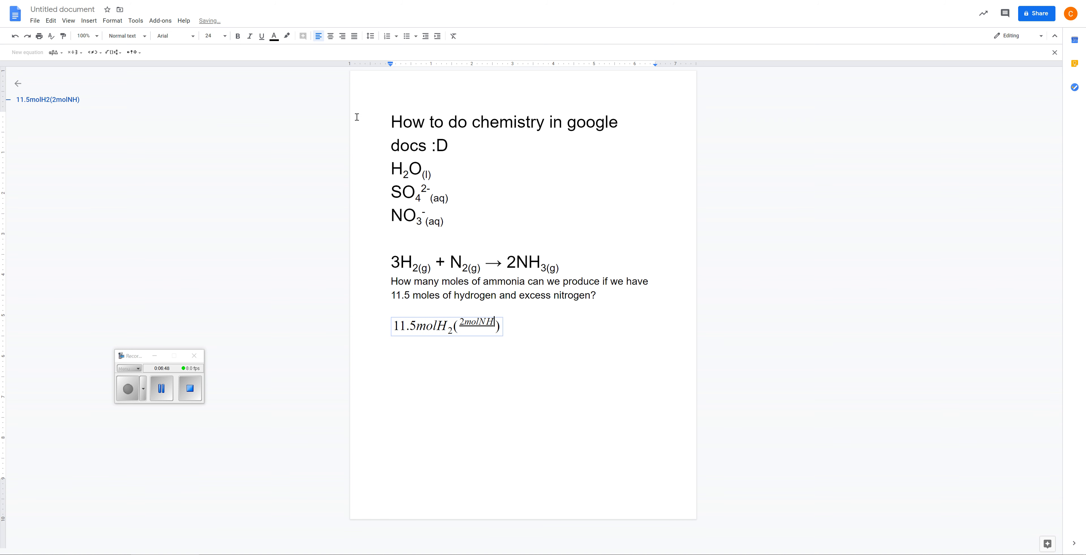
Step: Give the numerator's NH a subscript 3 and enter 3molH with a subscript 2 as the denominator
{"action": "key", "text": "shift+Left"}
{"action": "left_click", "coordinate": [113, 51]}
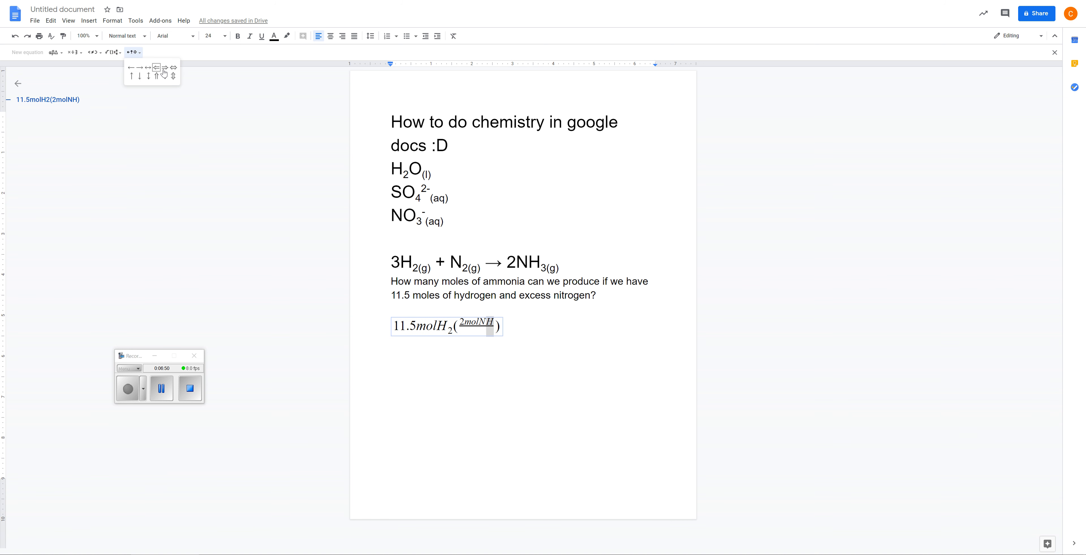
{"action": "left_click", "coordinate": [170, 85]}
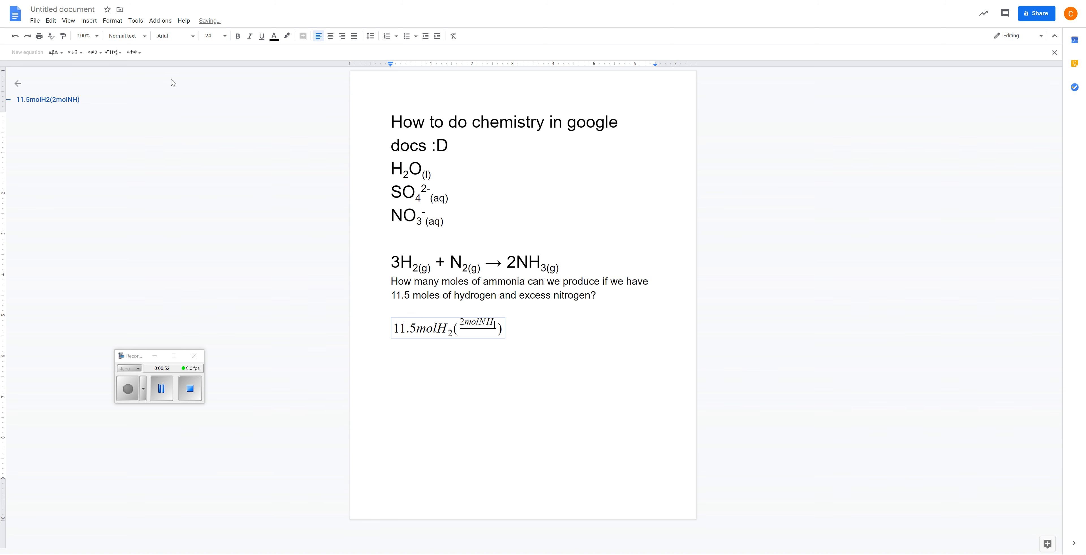
{"action": "type", "text": "33molH"}
{"action": "key", "text": "shift+Left"}
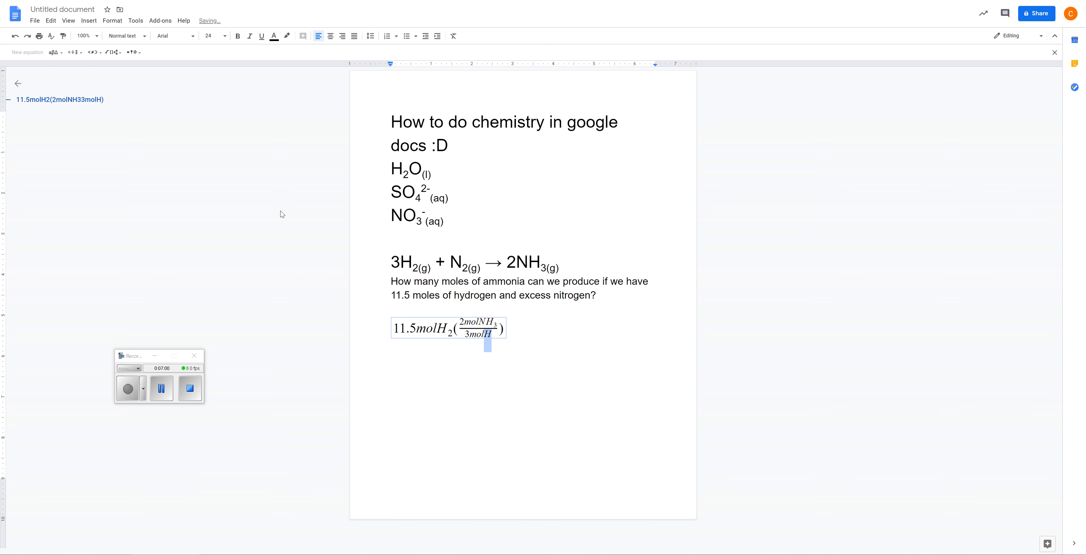
{"action": "left_click", "coordinate": [114, 51]}
{"action": "left_click", "coordinate": [160, 84]}
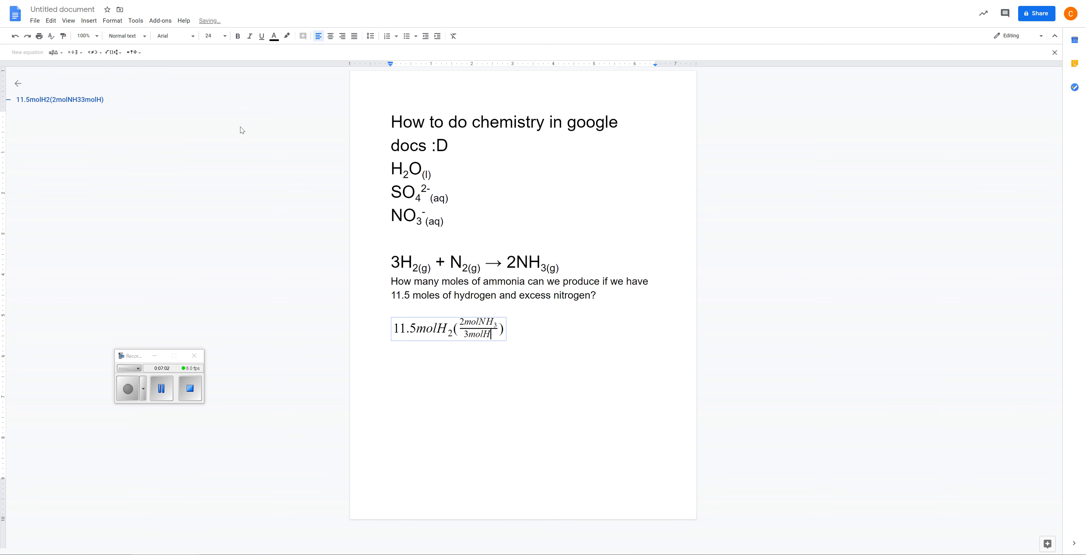
{"action": "type", "text": "2"}
Step: Complete the equation after the parentheses with = 7.67mol NH and a subscript 3
{"action": "key", "text": "Right"}
{"action": "key", "text": "Right"}
{"action": "key", "text": "Right"}
{"action": "type", "text": "="}
{"action": "key", "text": "BackSpace"}
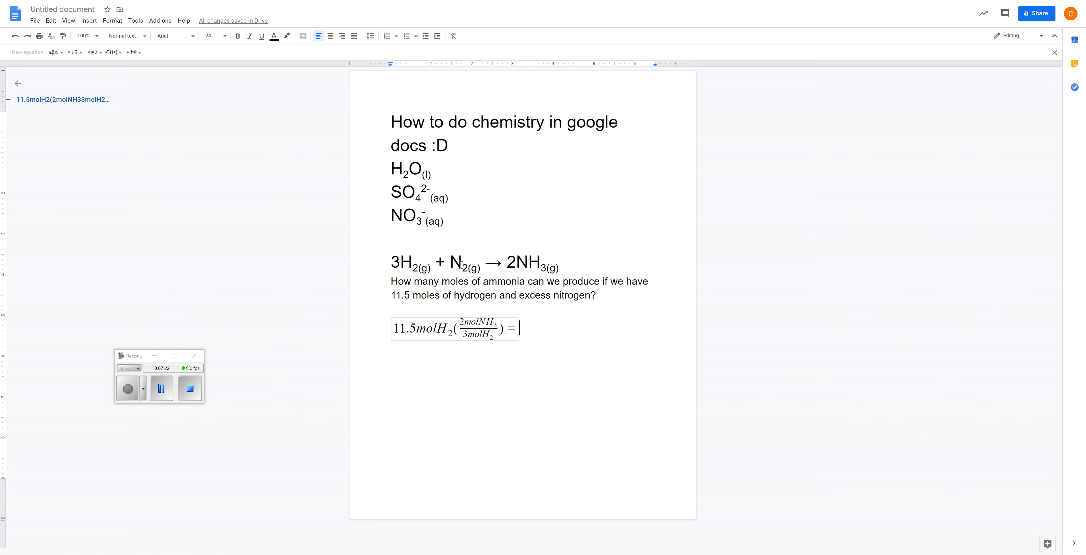
{"action": "type", "text": "7.67mol "}
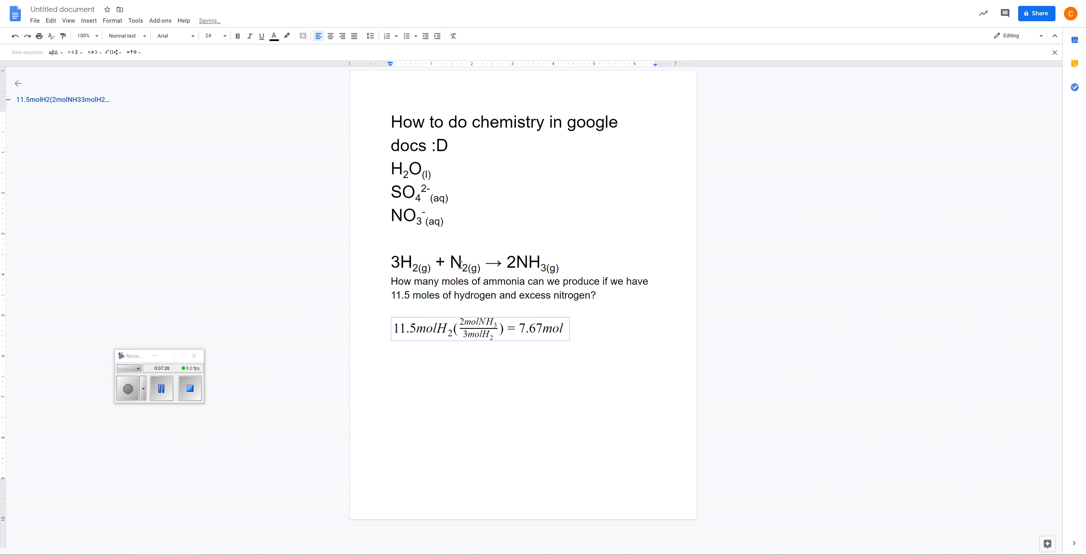
{"action": "type", "text": "NH"}
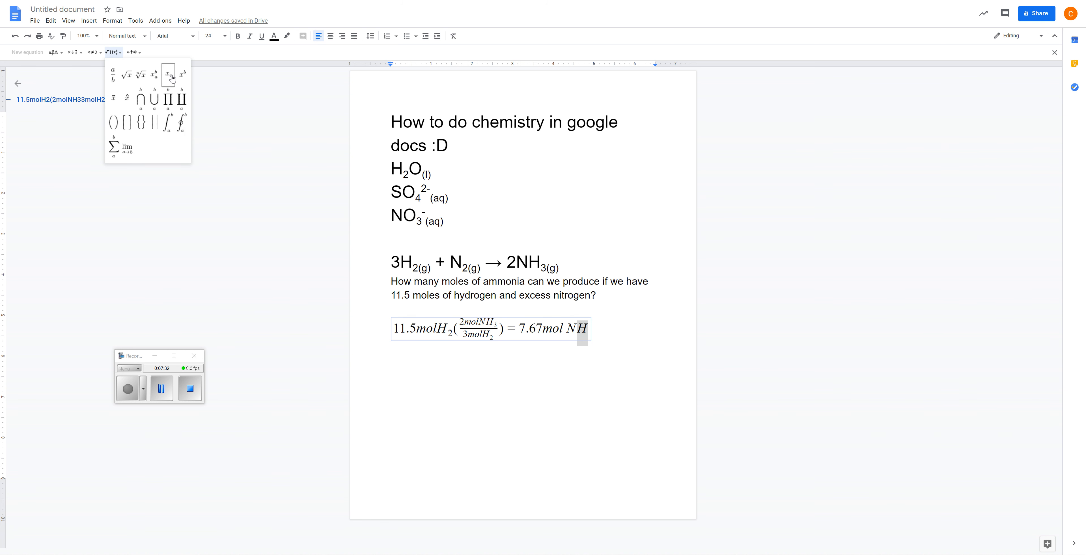
{"action": "type", "text": "_3"}
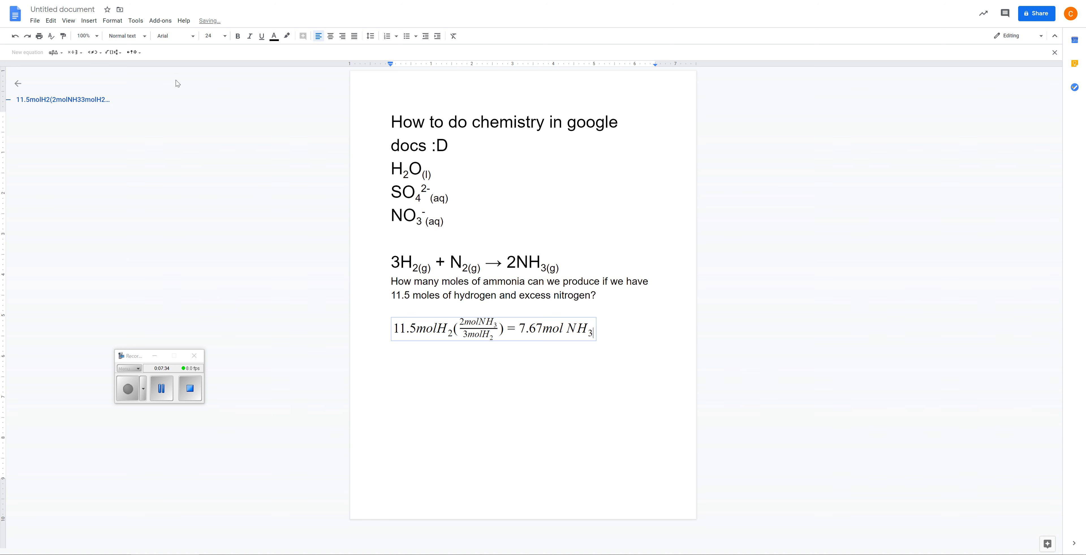
{"action": "left_click", "coordinate": [636, 368]}
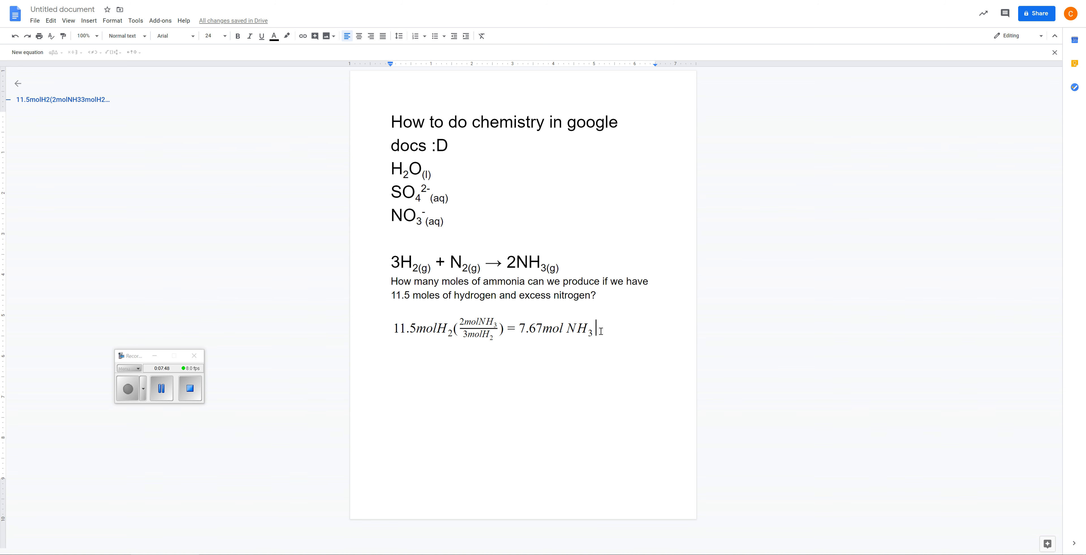
Step: Copy the whole mole equation and paste it below the original, leaving a gap between them
{"action": "left_click_drag", "start_coordinate": [601, 331], "coordinate": [404, 333]}
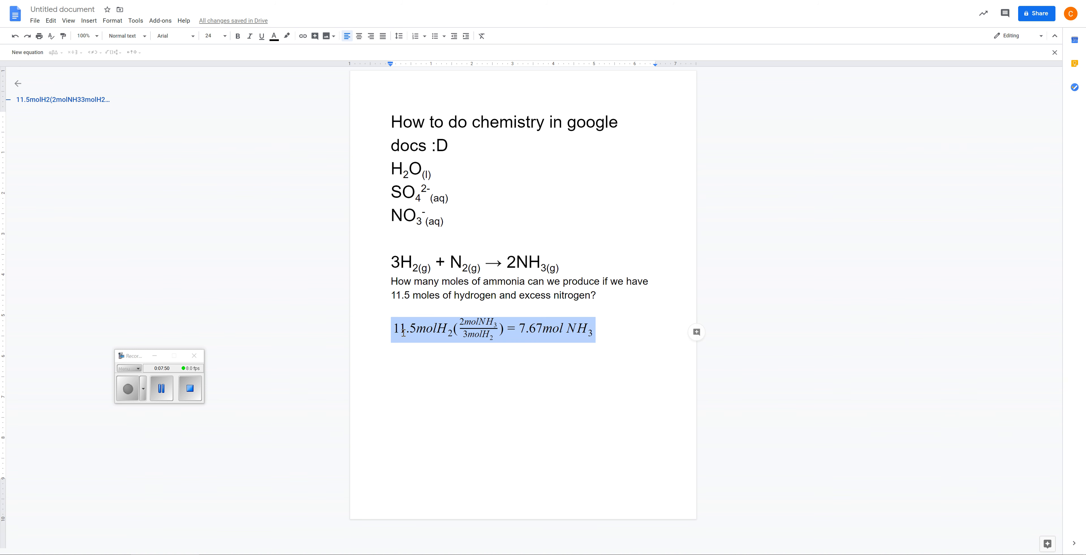
{"action": "left_click", "coordinate": [425, 409]}
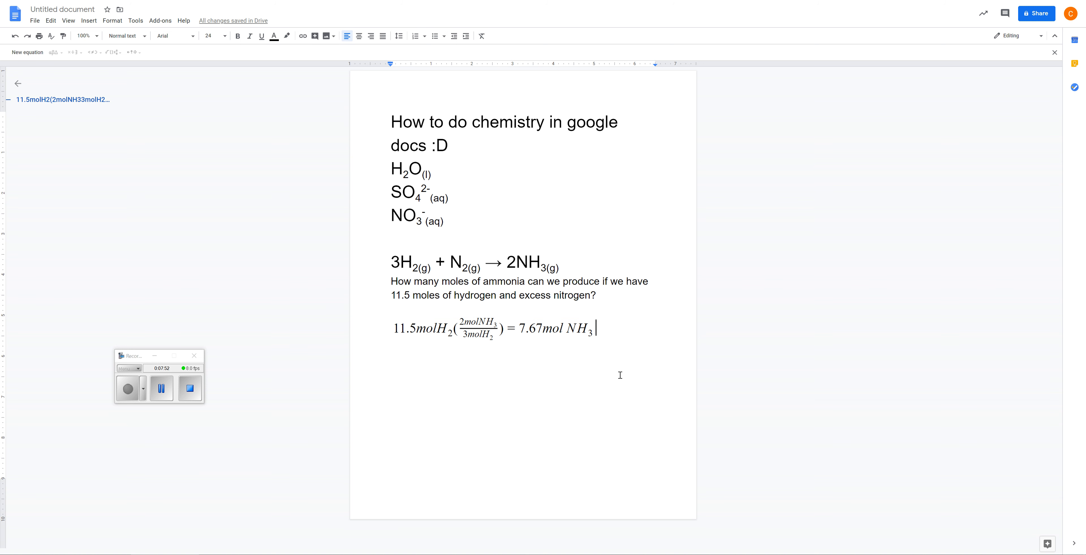
{"action": "key", "text": "ctrl+v"}
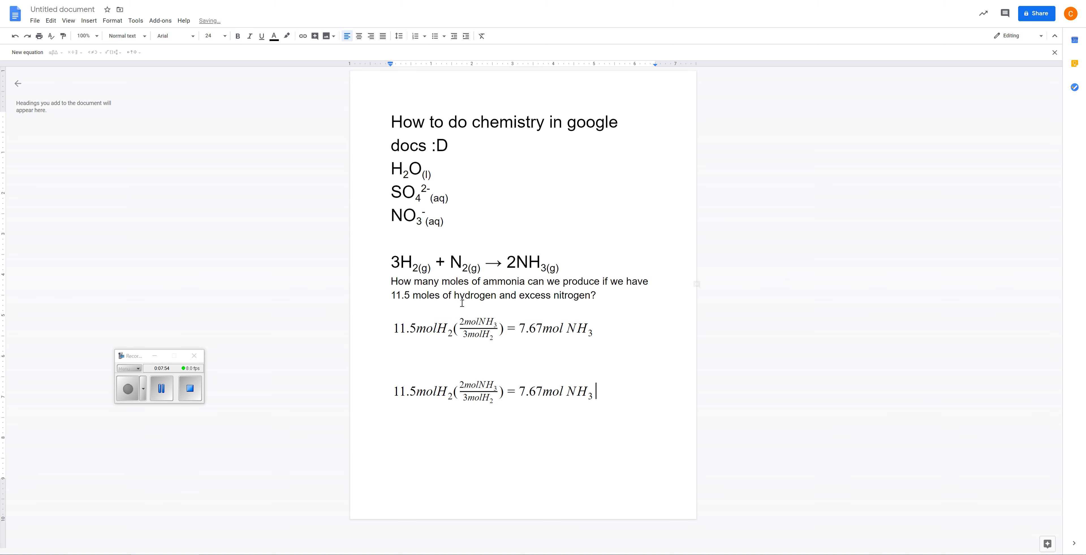
Step: Replace the H with CO in the 11.5 mol term of the copied equation
{"action": "left_click", "coordinate": [486, 398]}
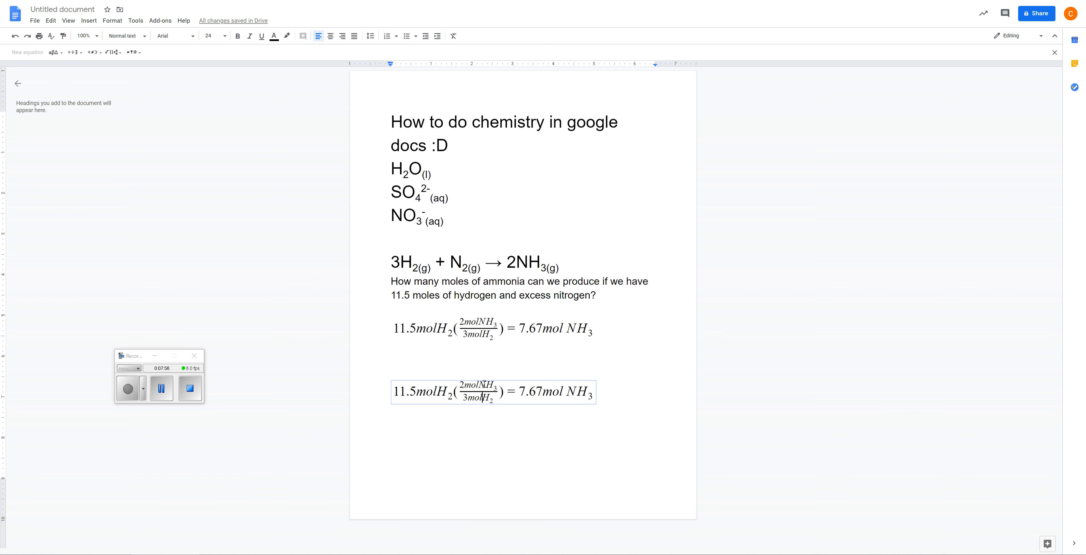
{"action": "left_click", "coordinate": [485, 385]}
{"action": "left_click_drag", "start_coordinate": [451, 392], "coordinate": [439, 393]}
{"action": "left_click", "coordinate": [439, 391]}
{"action": "key", "text": "shift+Right"}
{"action": "type", "text": "CO"}
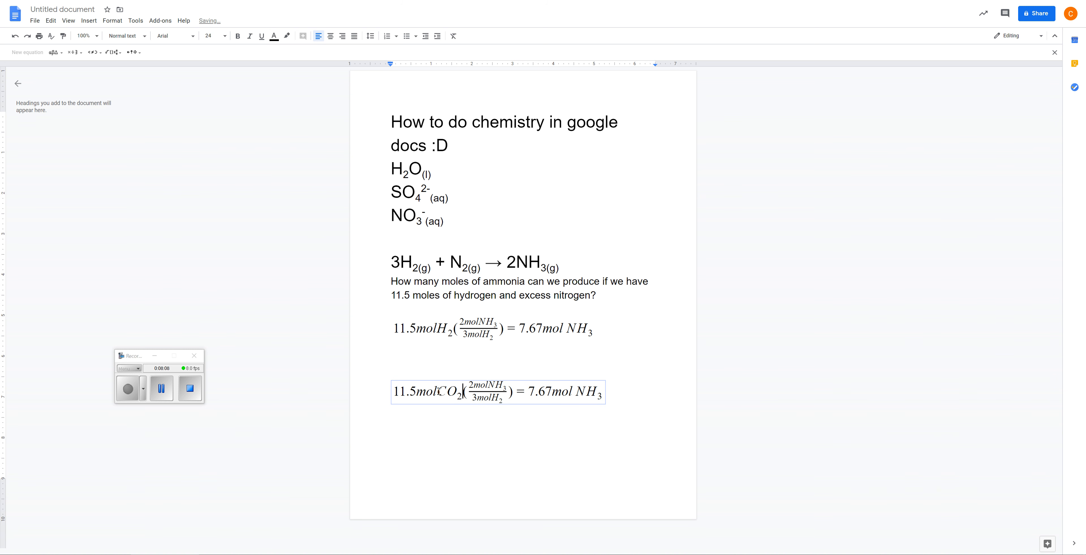
Step: Remove the H and its subscript from the fraction's numerator in the copied equation
{"action": "key", "text": "Right"}
{"action": "key", "text": "Right"}
{"action": "key", "text": "Right"}
{"action": "key", "text": "Right"}
{"action": "key", "text": "Right"}
{"action": "mouse_move", "coordinate": [505, 387]}
{"action": "left_mouse_down"}
{"action": "mouse_move", "coordinate": [490, 387]}
{"action": "mouse_move", "coordinate": [507, 387]}
{"action": "left_mouse_up"}
{"action": "left_click", "coordinate": [504, 387]}
{"action": "type", "text": "4"}
{"action": "left_click", "coordinate": [492, 383]}
{"action": "left_click", "coordinate": [504, 388]}
{"action": "key", "text": "Delete"}
{"action": "key", "text": "Delete"}
{"action": "type", "text": "C"}
{"action": "key", "text": "BackSpace"}
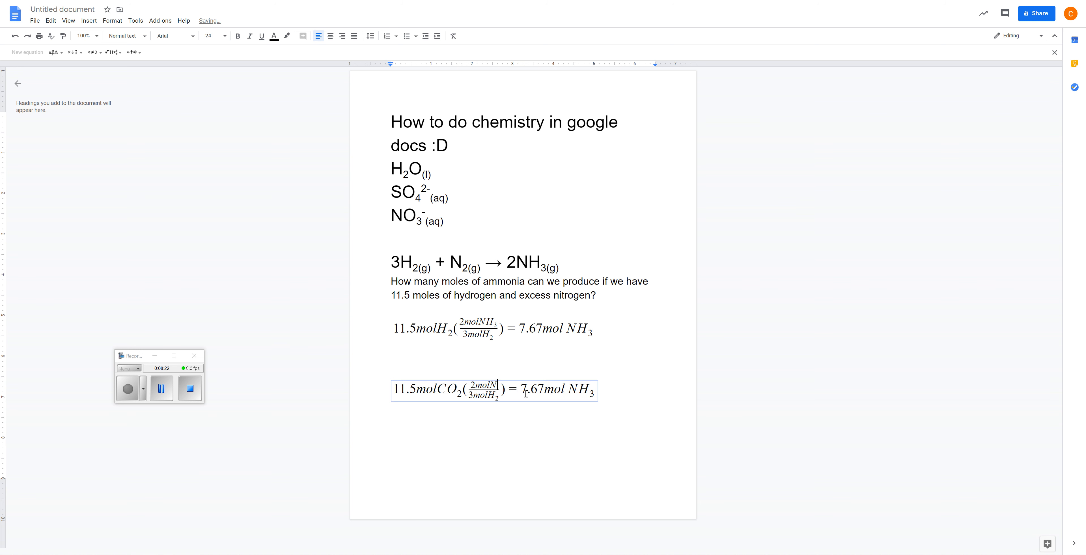
Step: Replace the N in the copied equation's numerator with CH and a subscript 4
{"action": "key", "text": "shift+Left"}
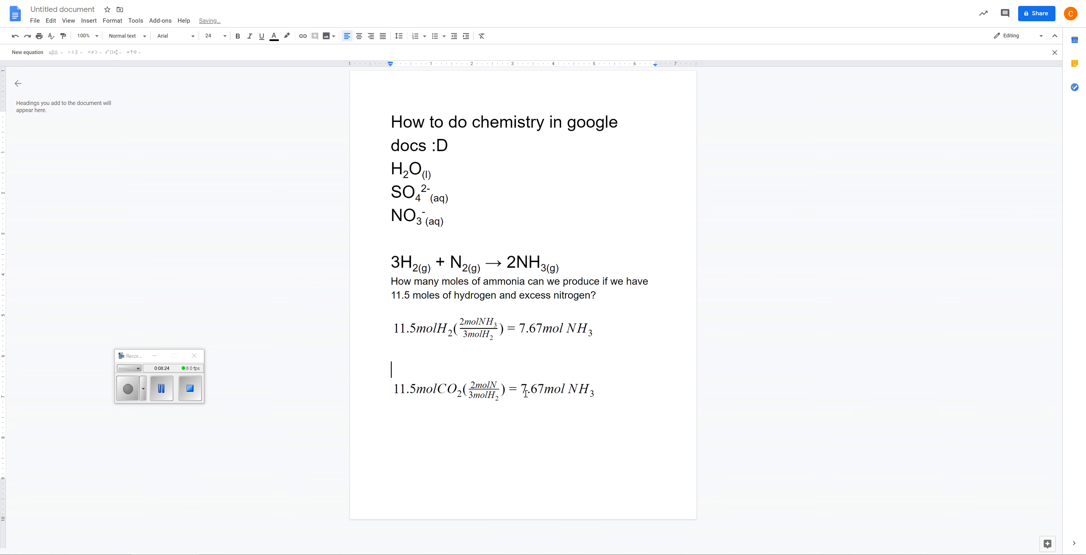
{"action": "type", "text": "CH"}
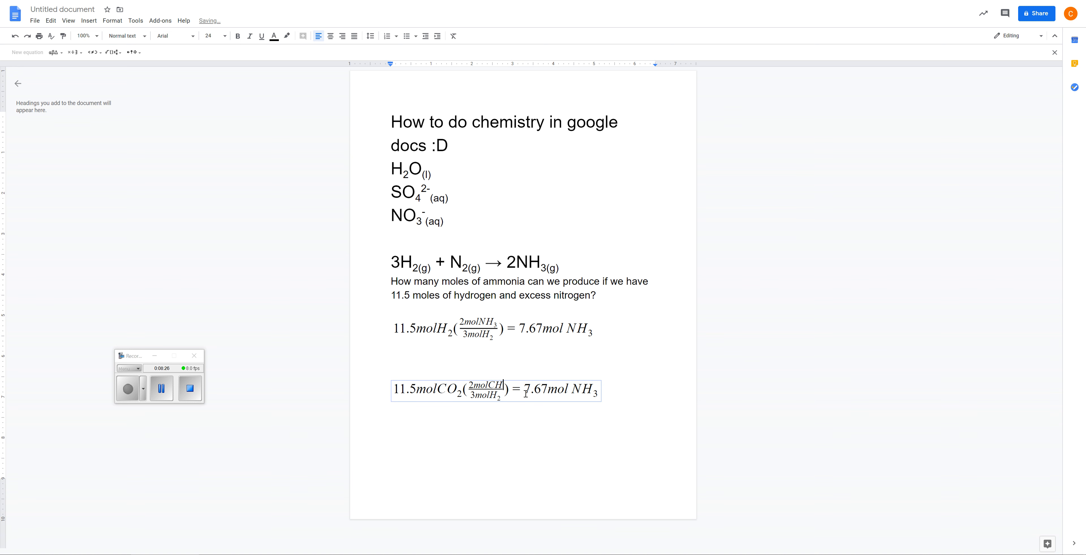
{"action": "key", "text": "shift+Left"}
{"action": "left_click", "coordinate": [113, 52]}
{"action": "left_click", "coordinate": [167, 77]}
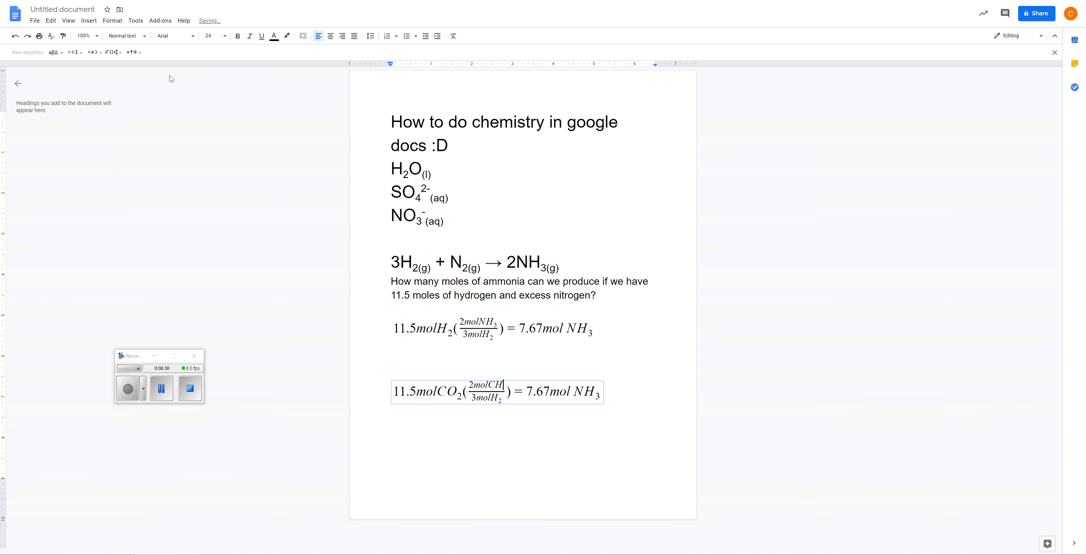
{"action": "type", "text": "4"}
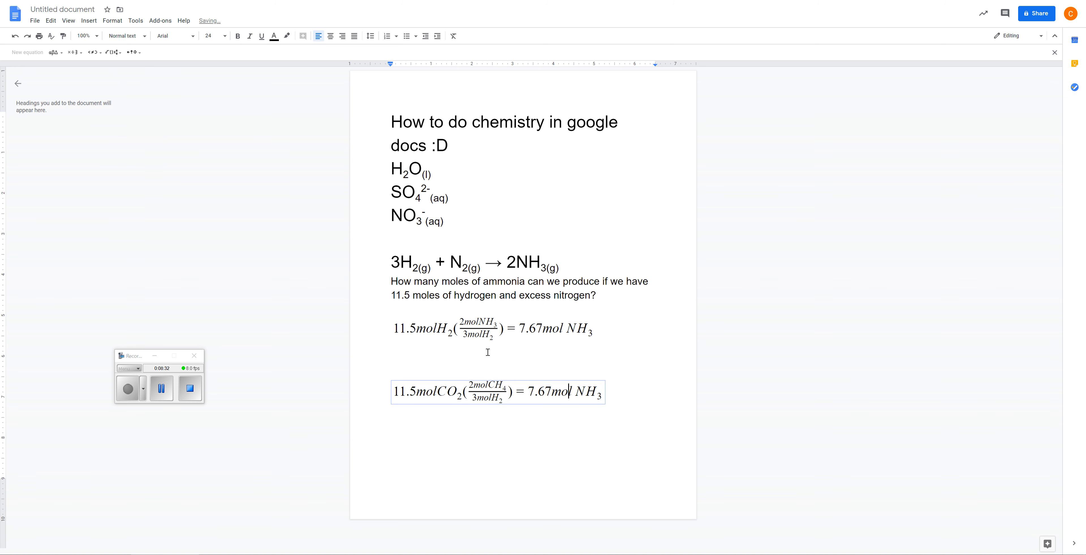
Step: Delete the copied CO2 equation below the original one
{"action": "left_click_drag", "start_coordinate": [609, 394], "coordinate": [349, 379]}
{"action": "key", "text": "BackSpace"}
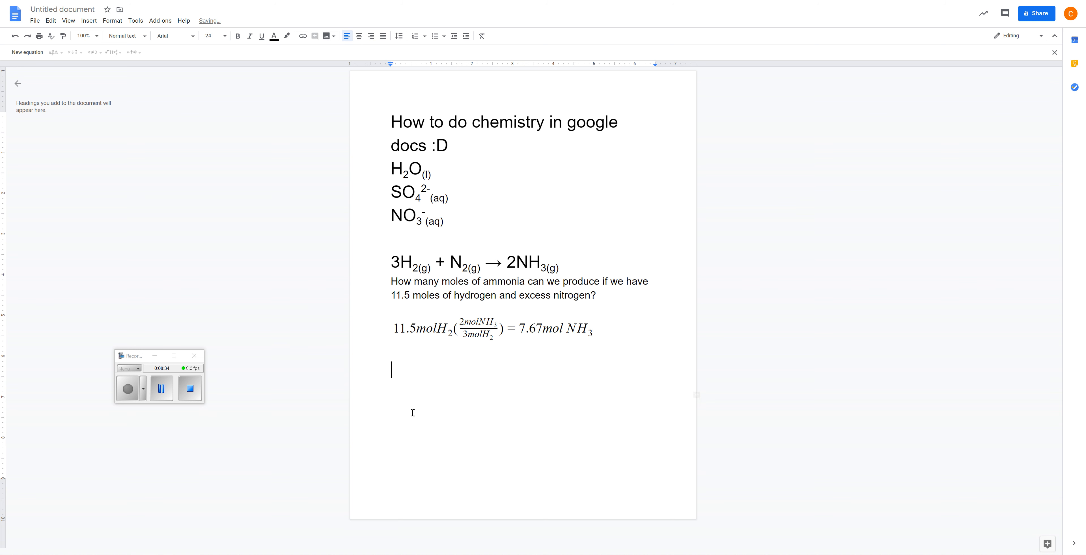
{"action": "left_click", "coordinate": [505, 326]}
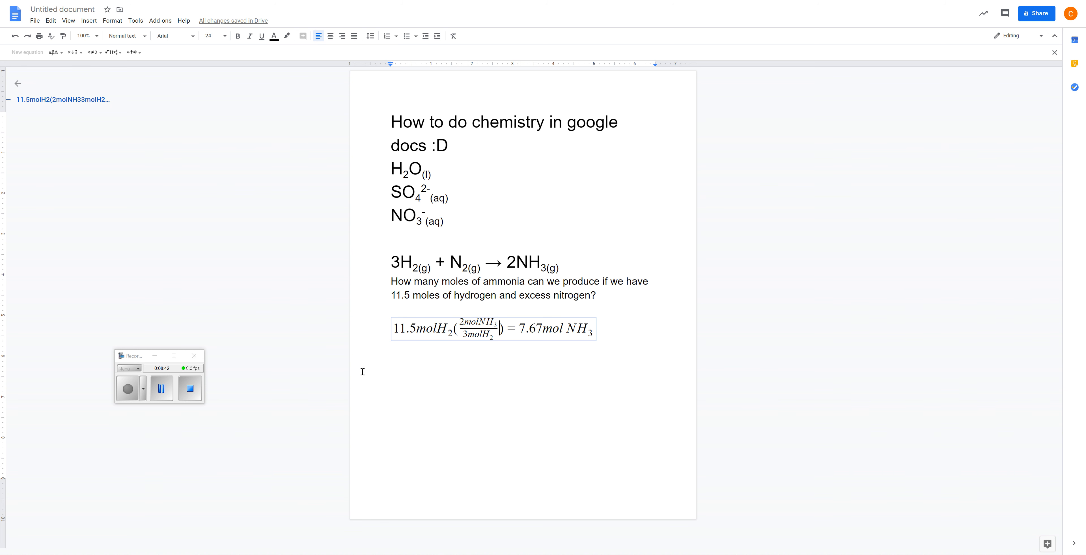
{"action": "left_click", "coordinate": [624, 402]}
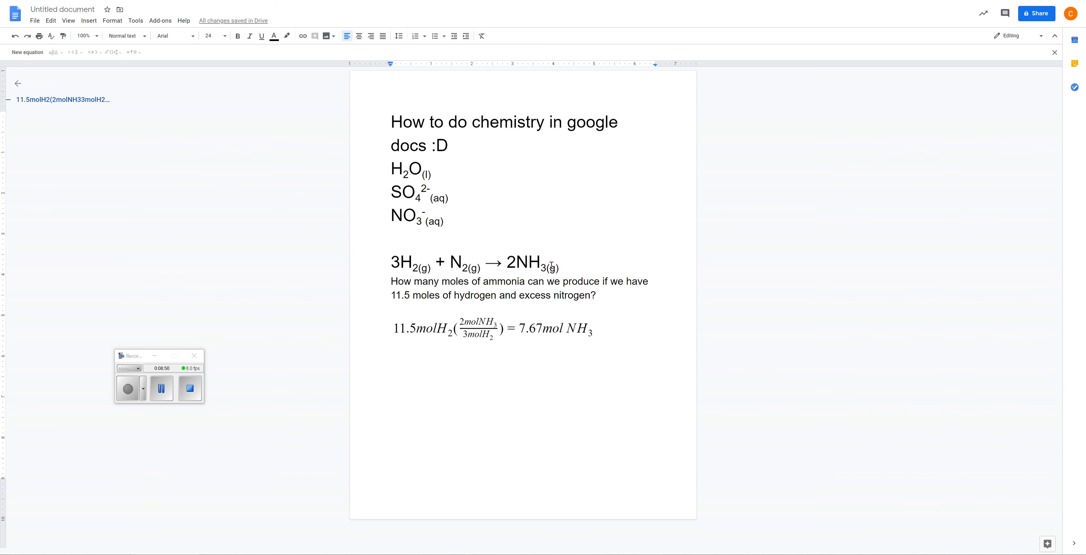
Step: Add the state (g) to the subscripts of the final NH3 and of the H2 in the fraction's denominator
{"action": "left_click", "coordinate": [623, 334]}
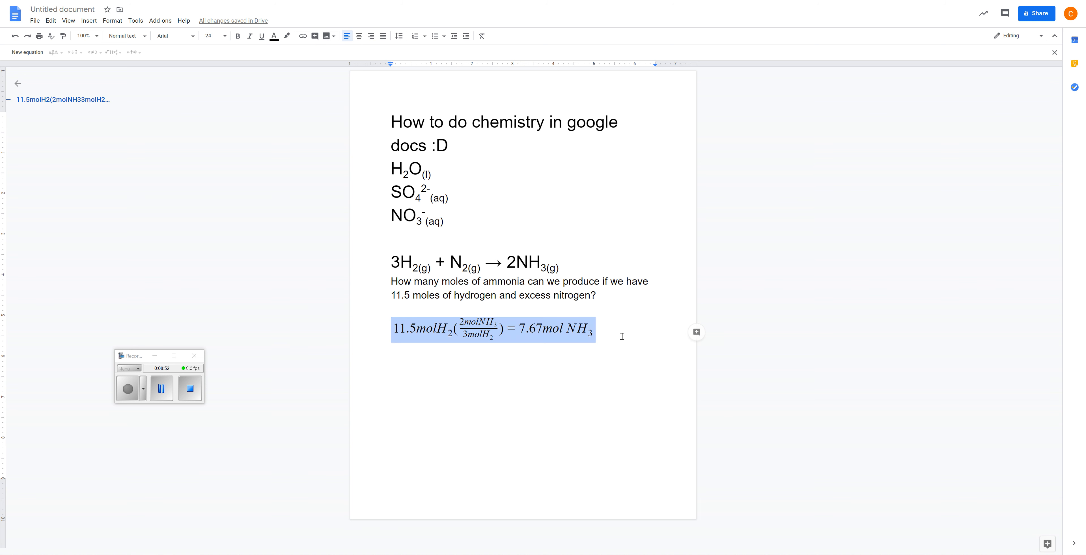
{"action": "left_click", "coordinate": [592, 333]}
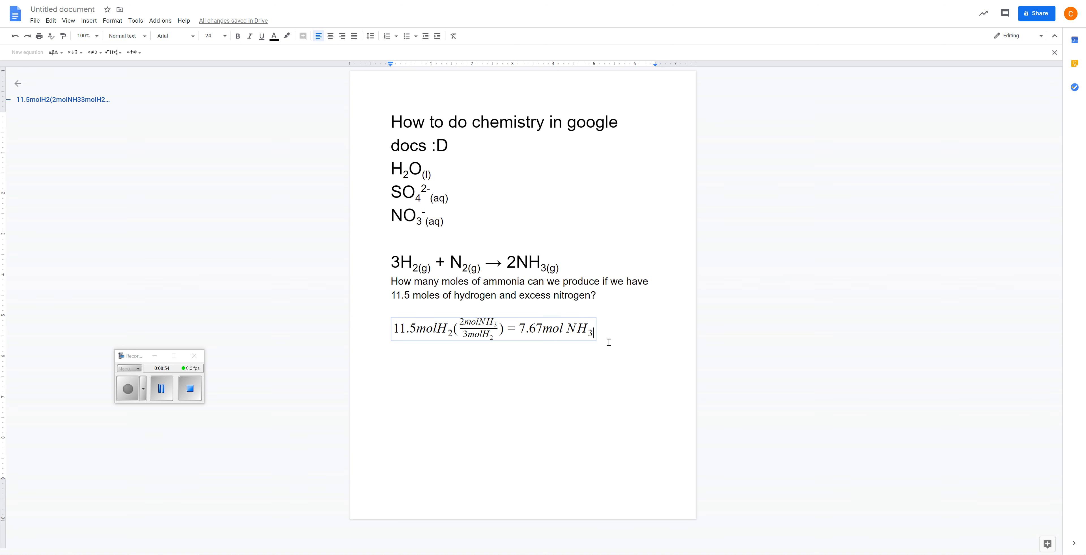
{"action": "type", "text": "(g)"}
{"action": "type", "text": "(g)"}
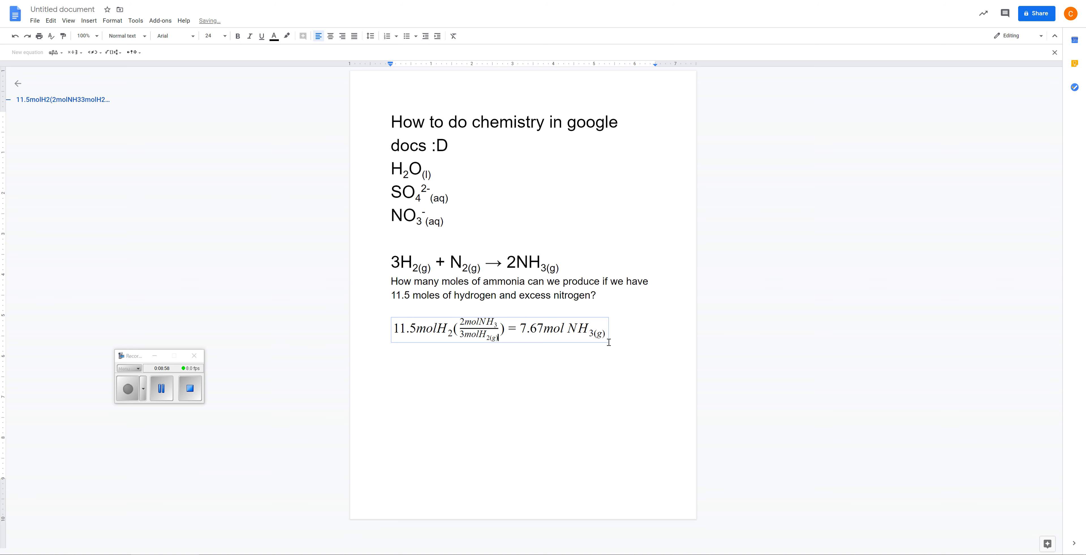
Step: Add the state (g) to the subscript of NH3 in the fraction's numerator
{"action": "key", "text": "Up"}
{"action": "key", "text": "Down"}
{"action": "key", "text": "Down"}
{"action": "key", "text": "Up"}
{"action": "key", "text": "Up"}
{"action": "key", "text": "Down"}
{"action": "type", "text": "(g)"}
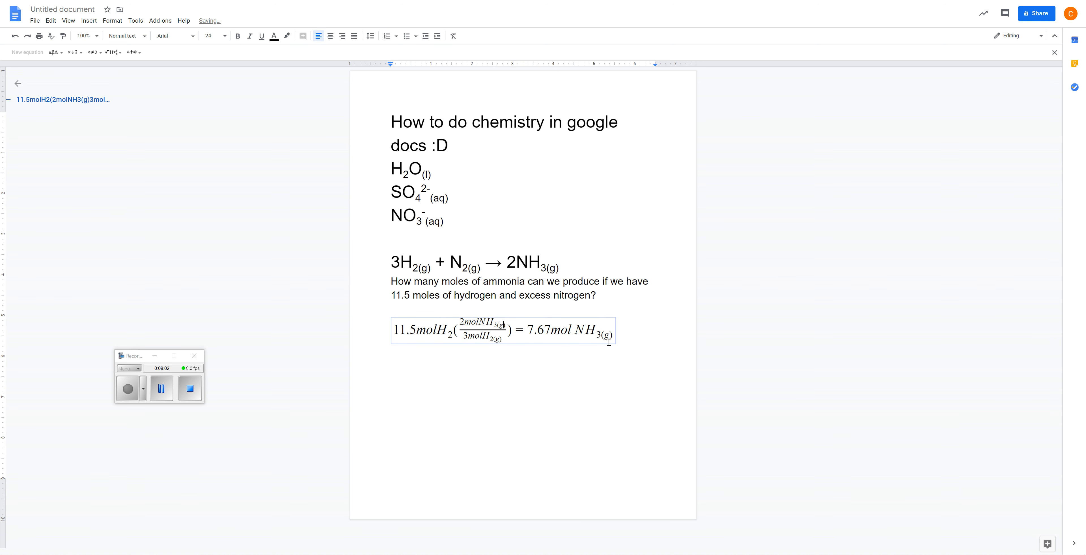
Step: Add the state (g) to the subscript of H2 in the 11.5 mol term and leave the equation
{"action": "key", "text": "Left"}
{"action": "key", "text": "Left"}
{"action": "key", "text": "Left"}
{"action": "key", "text": "Left"}
{"action": "key", "text": "Left"}
{"action": "key", "text": "Left"}
{"action": "key", "text": "Left"}
{"action": "key", "text": "Left"}
{"action": "type", "text": "(g)"}
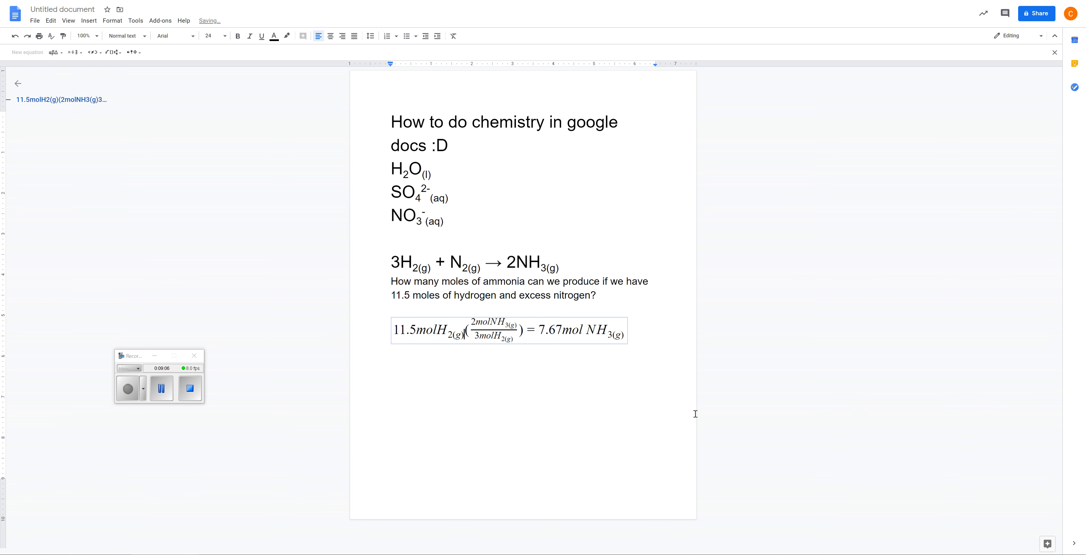
{"action": "left_click", "coordinate": [650, 412]}
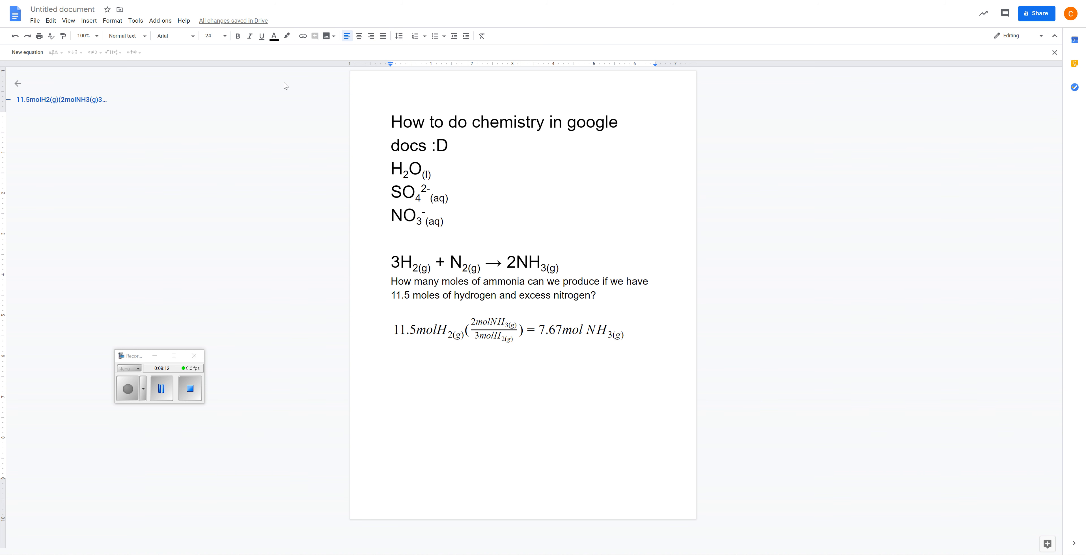
Step: Insert a double-headed horizontal arrow in a new equation below the mole calculation, and delete the arrow again
{"action": "left_click", "coordinate": [27, 52]}
{"action": "left_click", "coordinate": [133, 52]}
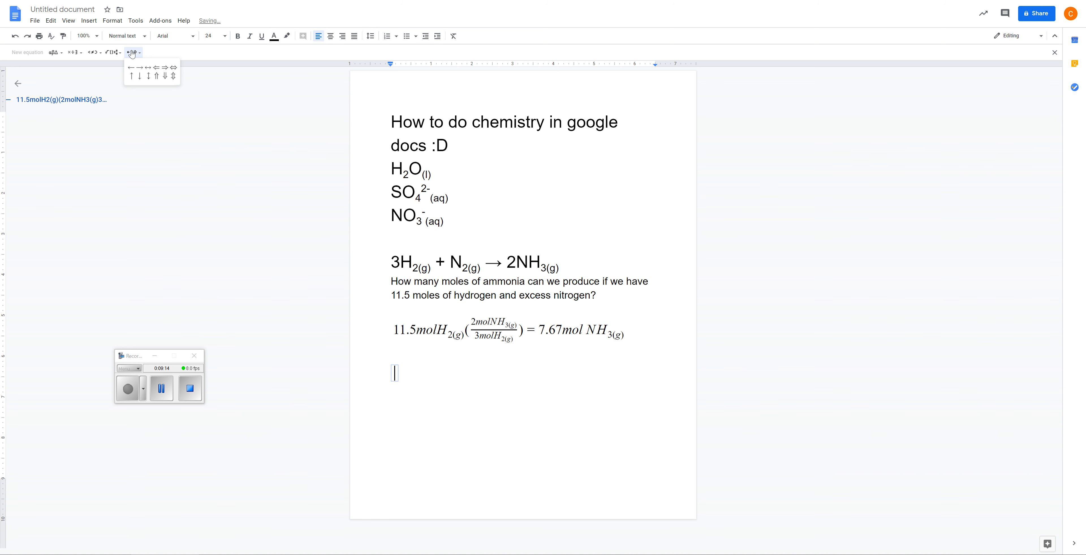
{"action": "left_click", "coordinate": [148, 69]}
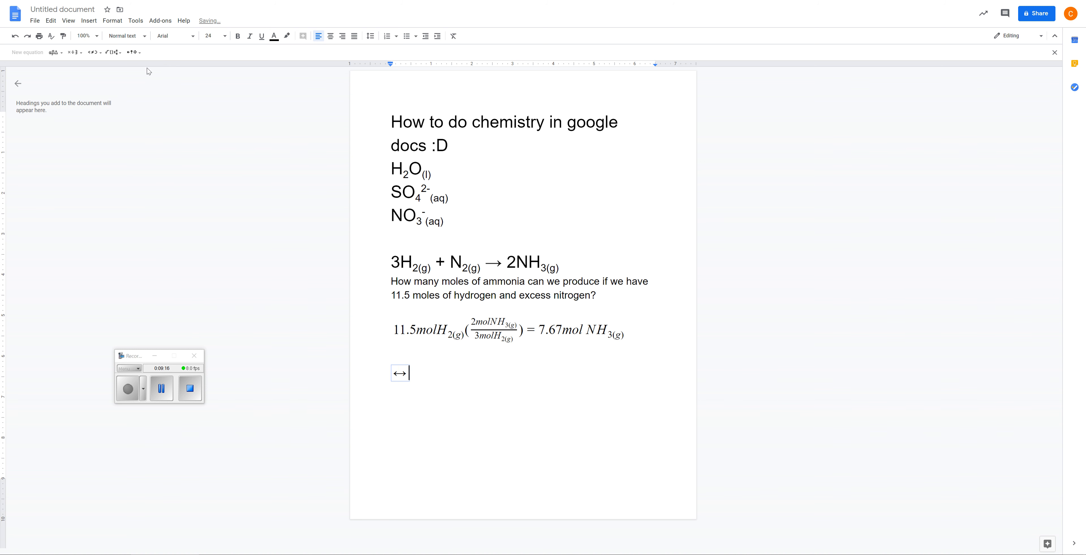
{"action": "left_click_drag", "start_coordinate": [405, 373], "coordinate": [387, 373]}
{"action": "key", "text": "BackSpace"}
{"action": "left_click", "coordinate": [116, 52]}
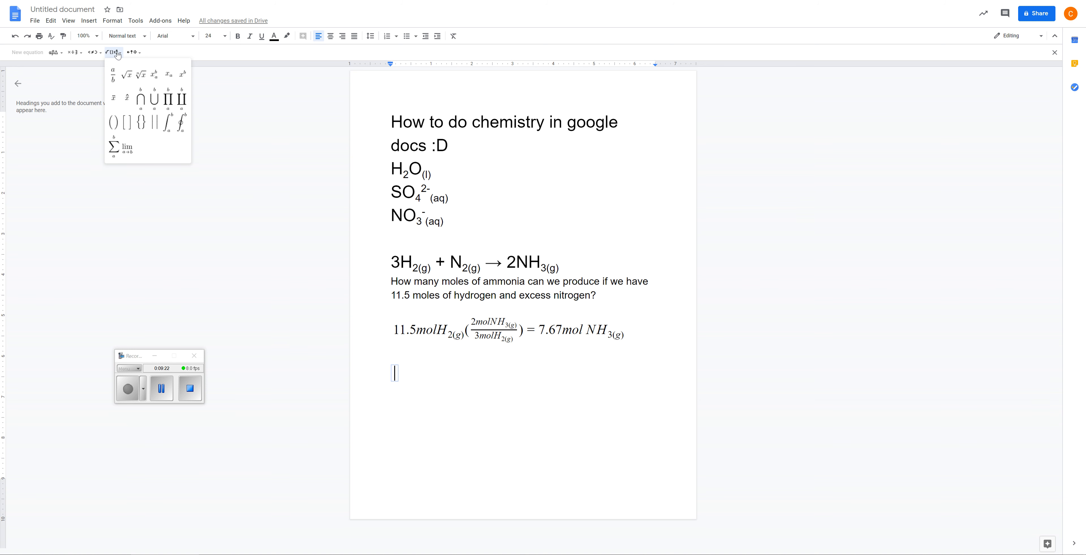
{"action": "left_click", "coordinate": [131, 53]}
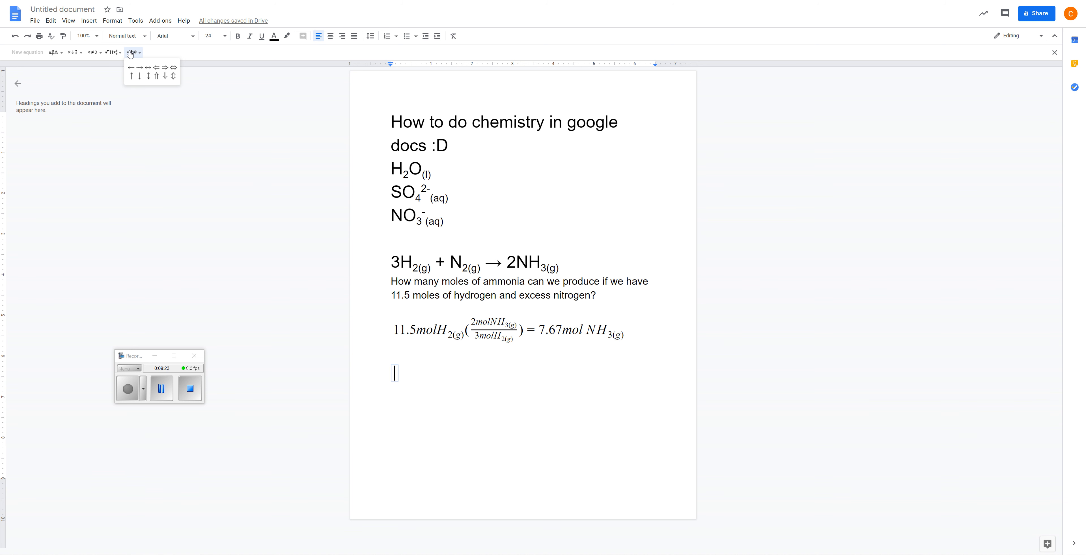
{"action": "mouse_move", "coordinate": [114, 52]}
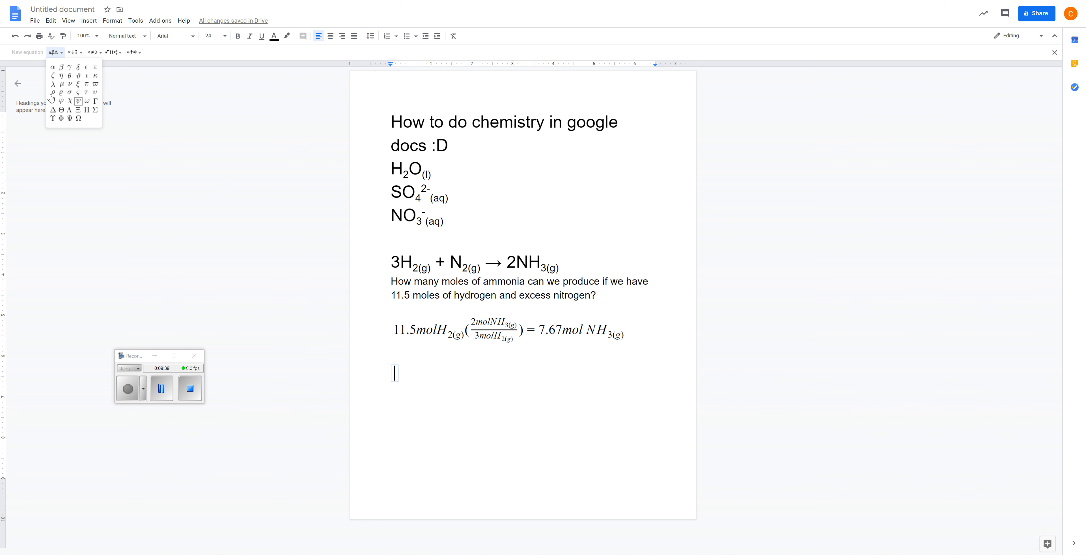
{"action": "left_click", "coordinate": [197, 151]}
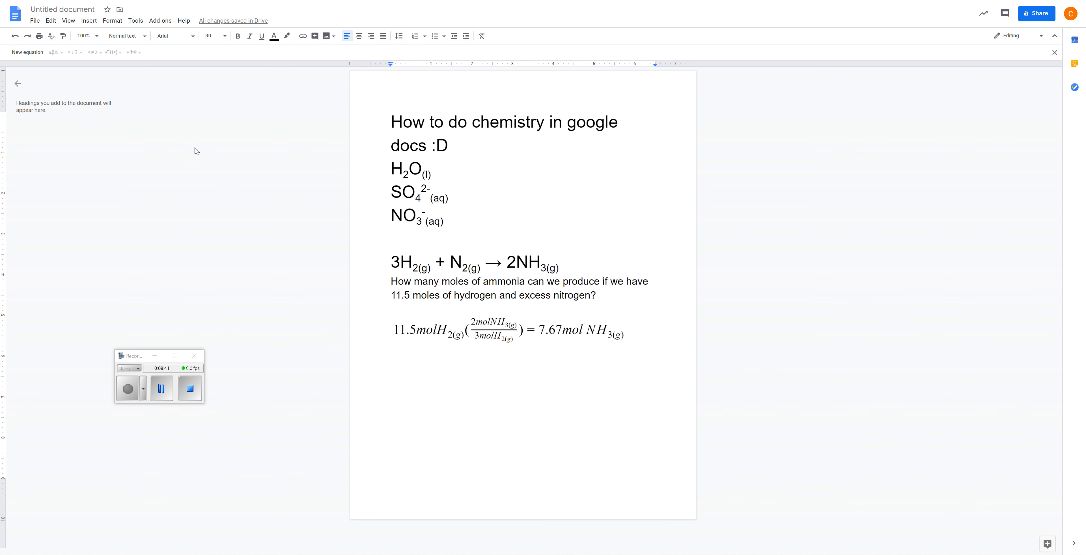